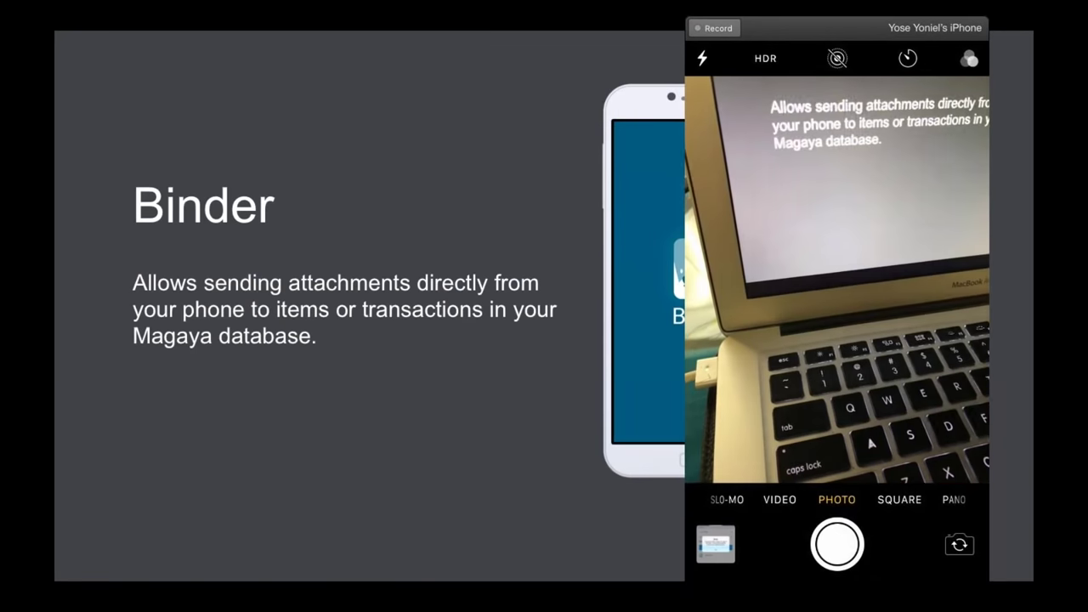
Advance the slideshow to the 'Scan barcode to try Binder!' QR code slide.
left_click(460, 340)
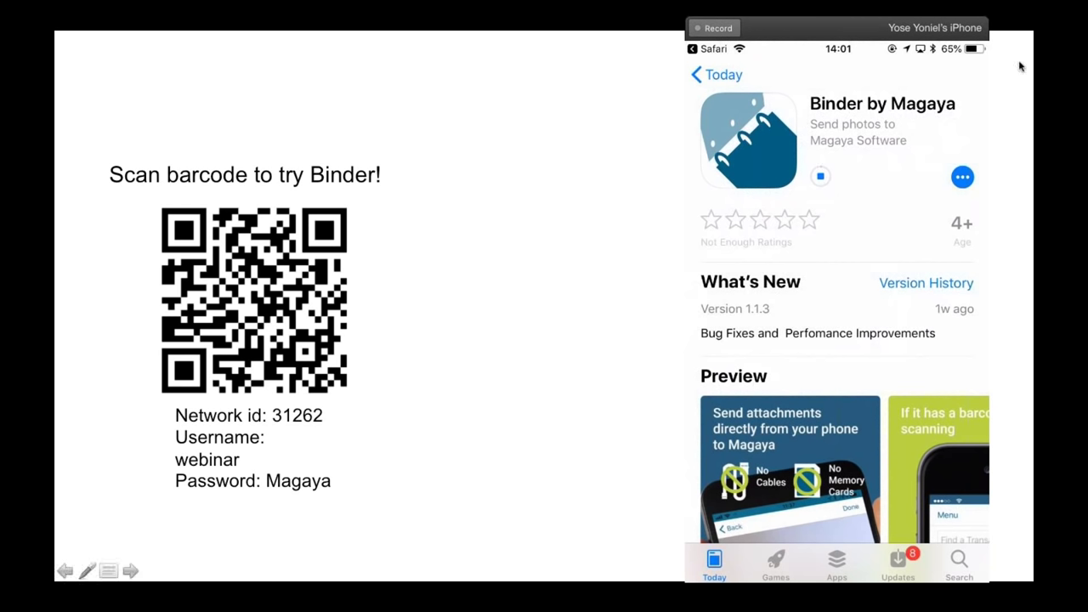
Leave the slideshow, then bring the QR code slide back to full screen.
key("Escape")
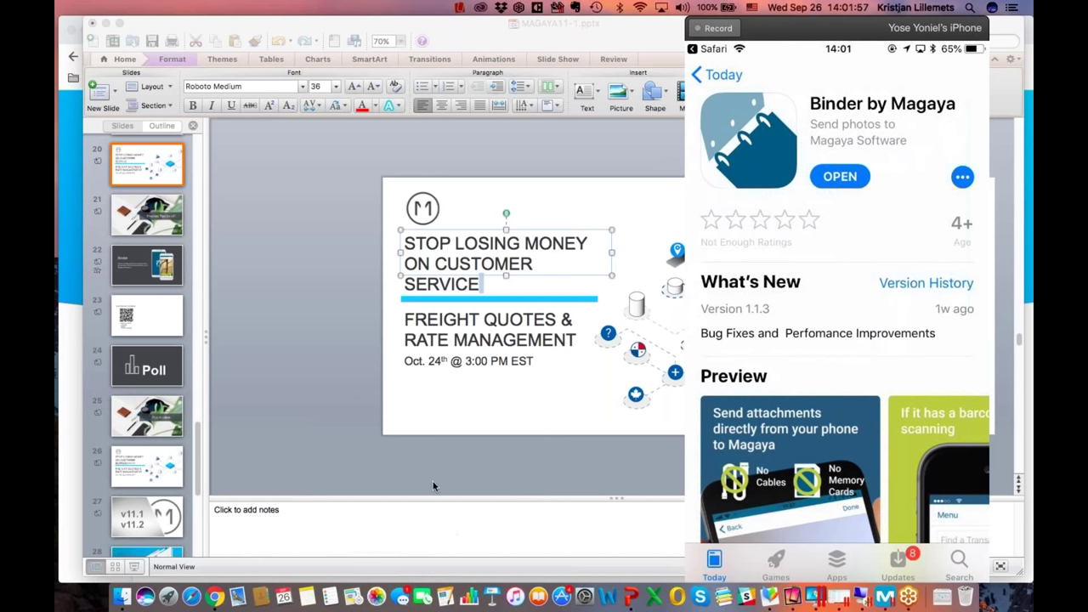
left_click(629, 599)
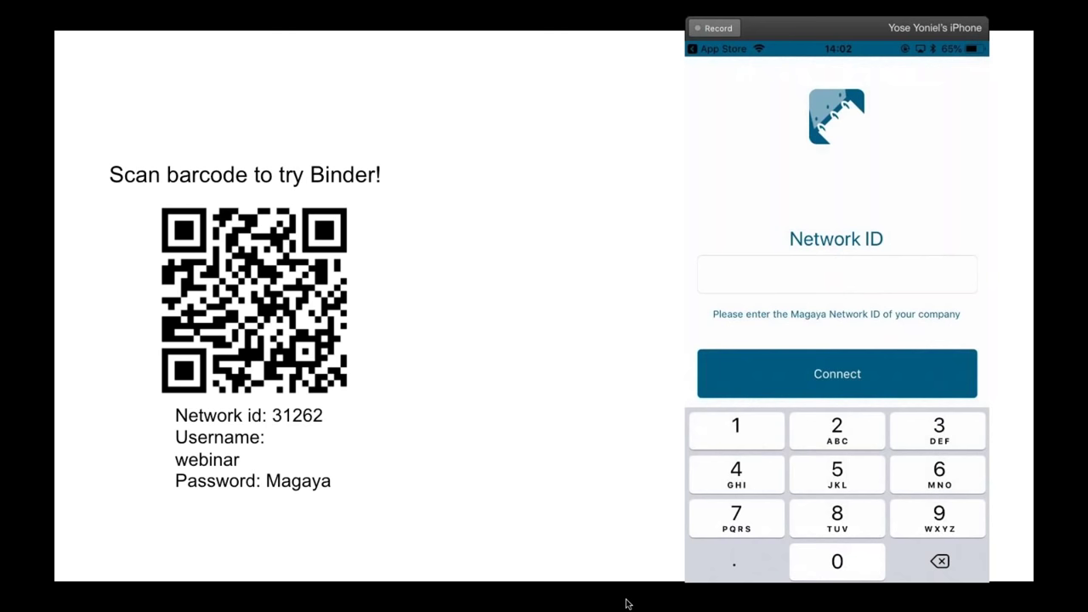
Enter the network ID and the demo login credentials in Binder, then sign in.
type("31262")
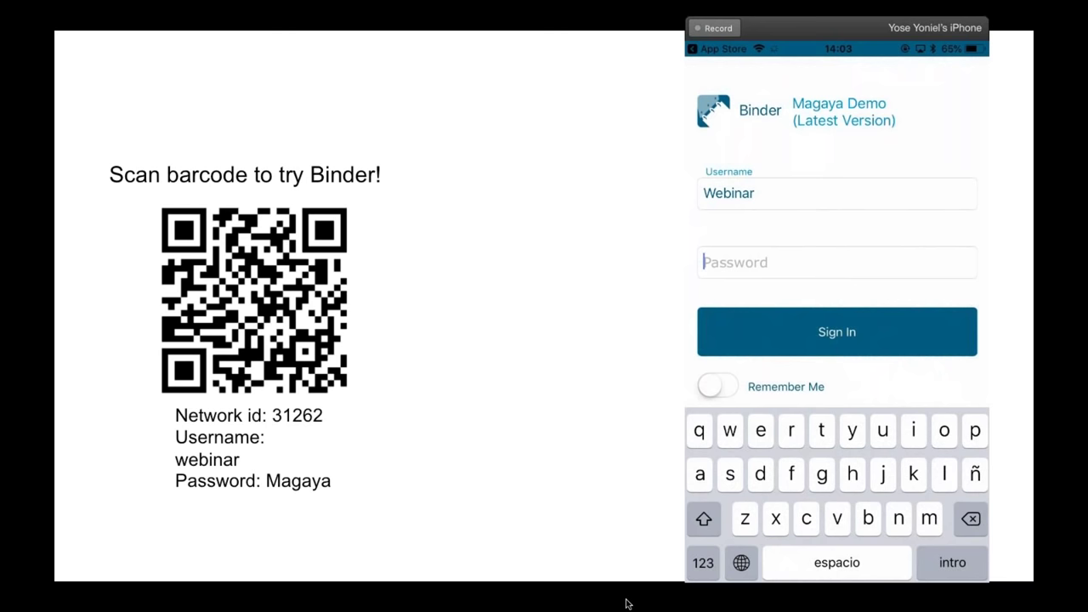
type("magaya")
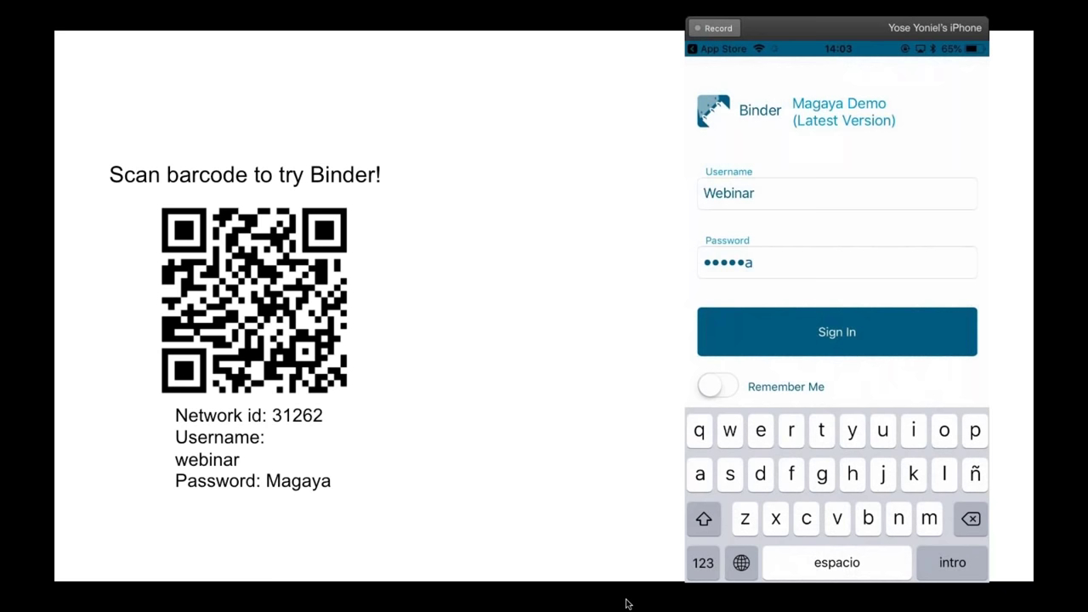
key("Return")
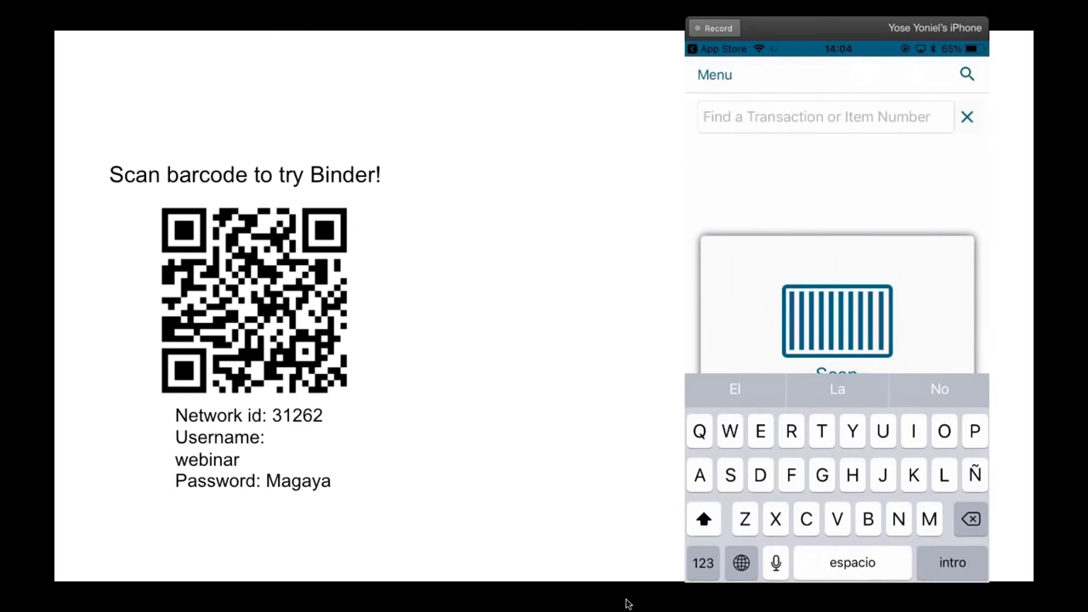
Search Binder for the 'Webinar' transaction, then dismiss the screen-mirroring crash warning.
type("Webinar")
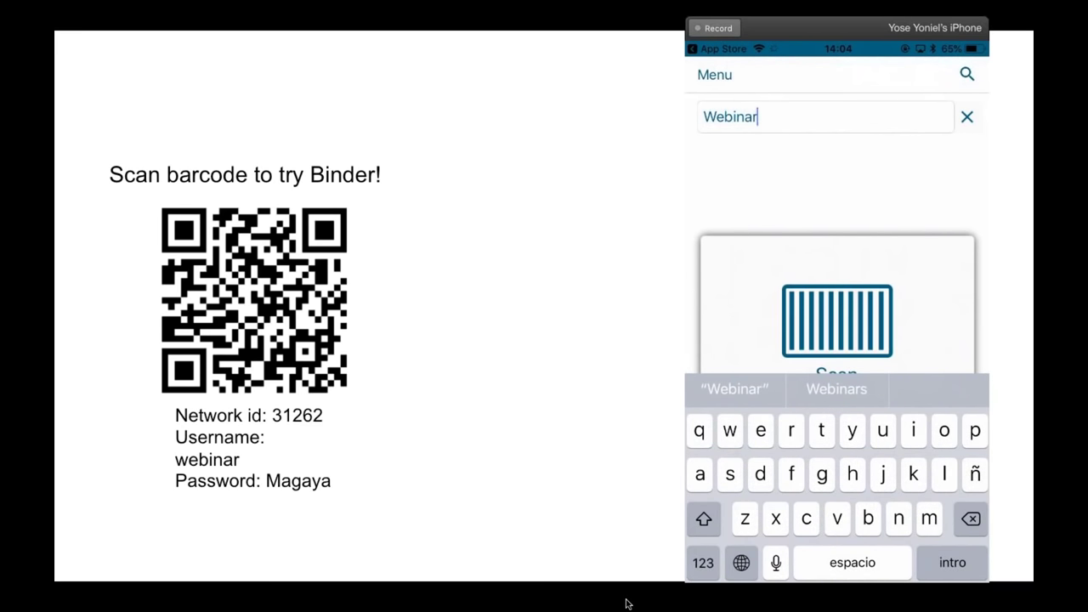
key("Return")
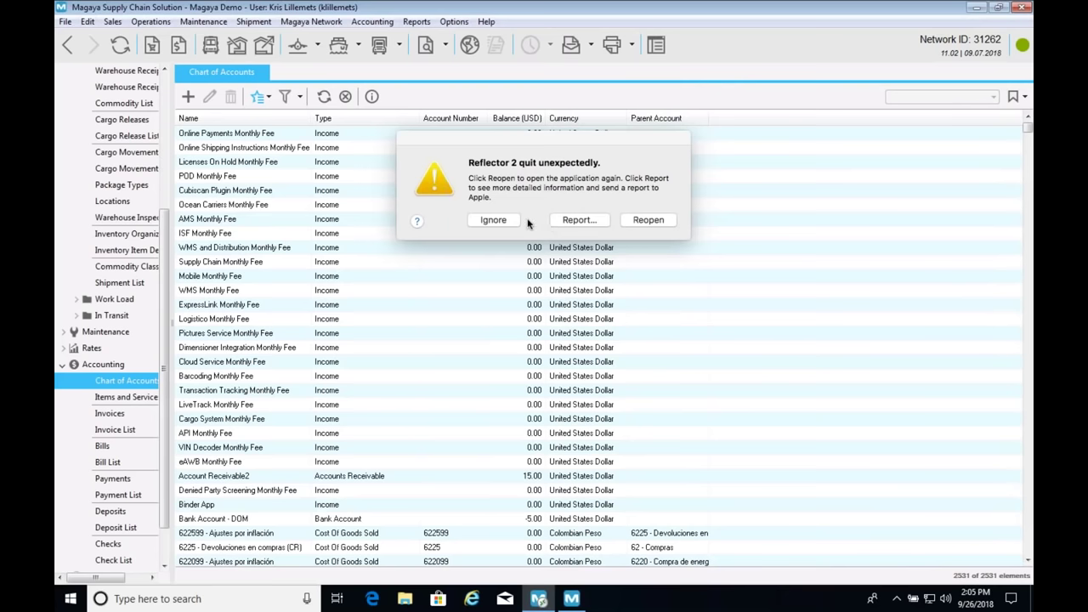
left_click(497, 222)
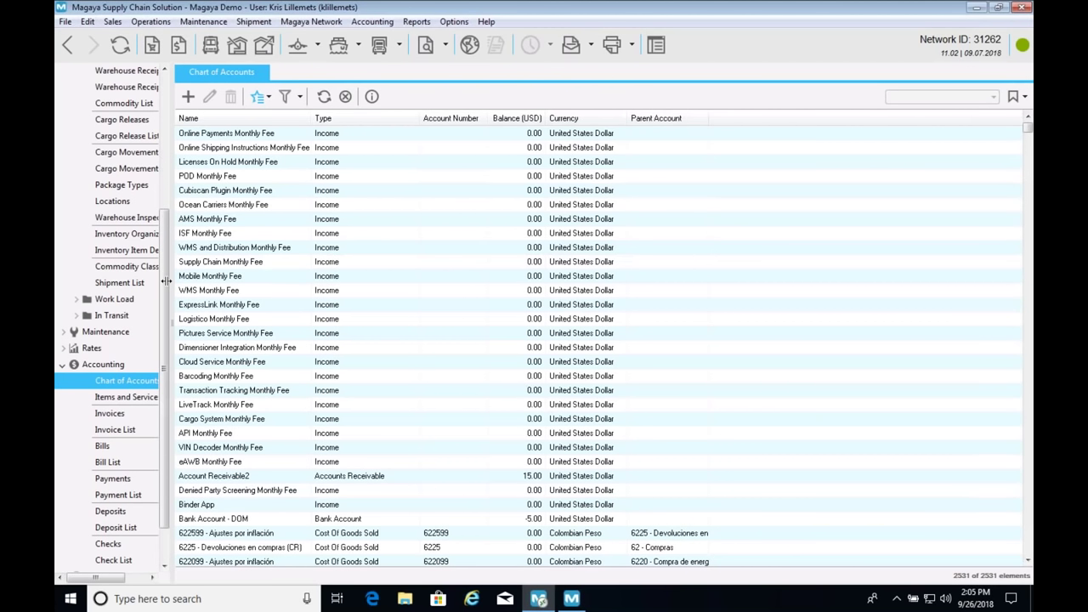
Open the Warehouse Receipt List, select WEBINAR, and show its attachments panel.
scroll(120, 238, "up", 5)
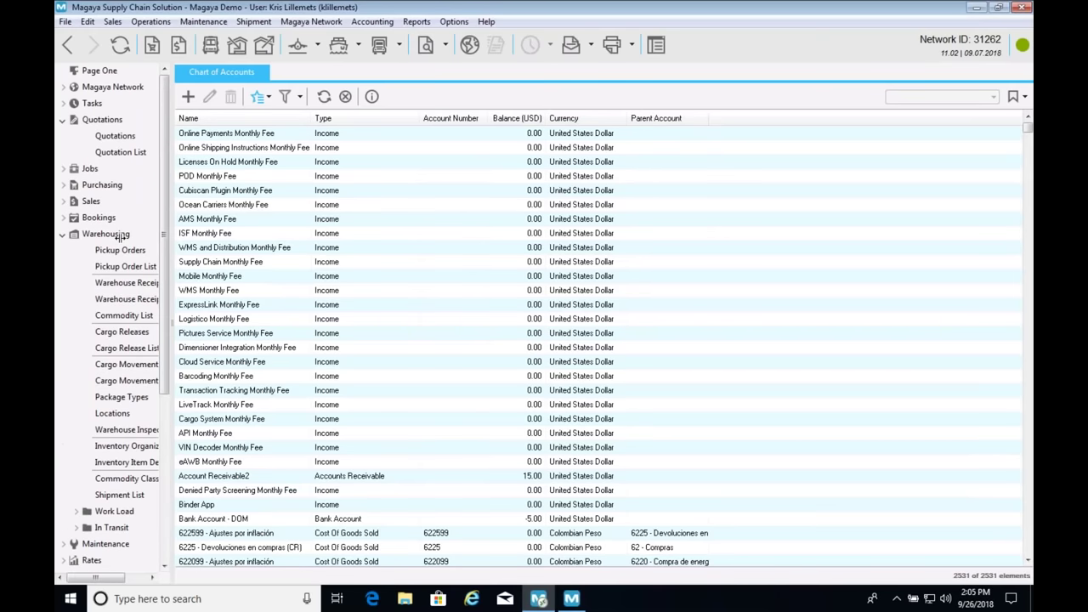
left_click(125, 299)
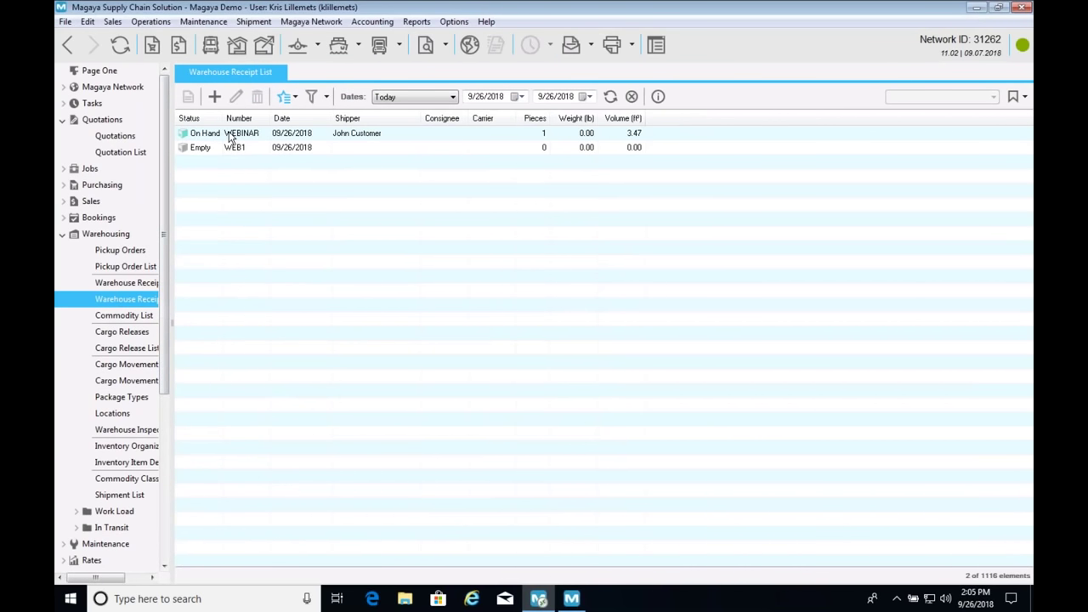
left_click(229, 135)
key("super+Tab")
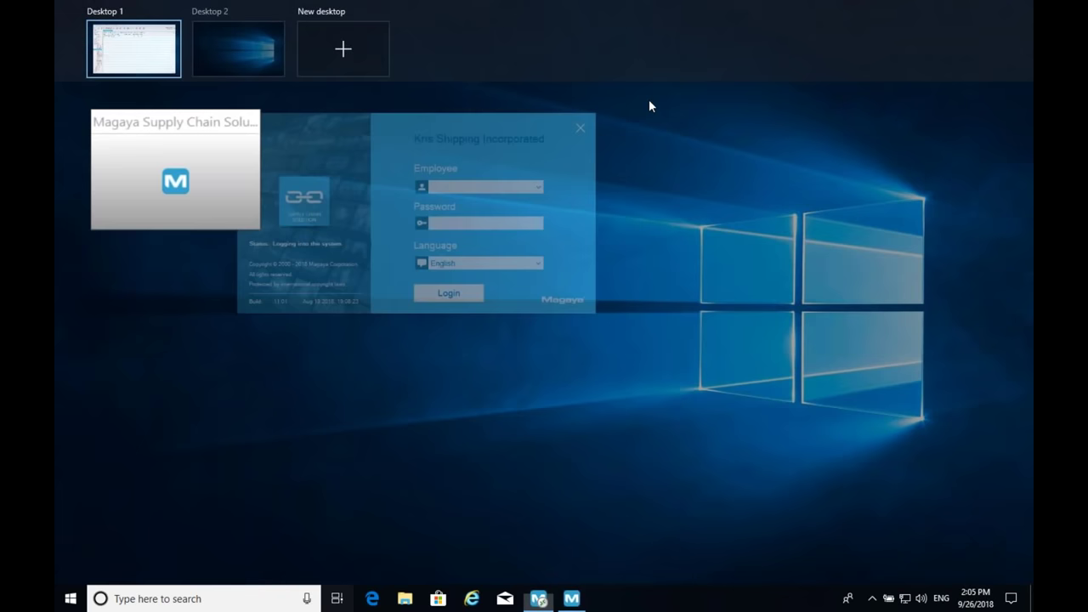
left_click(167, 180)
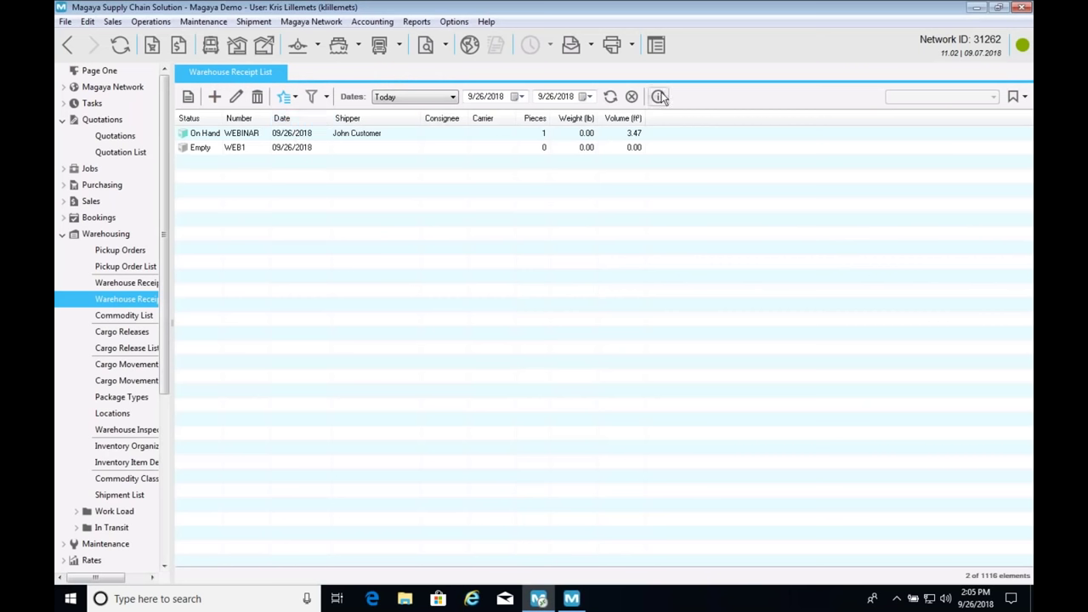
left_click(659, 96)
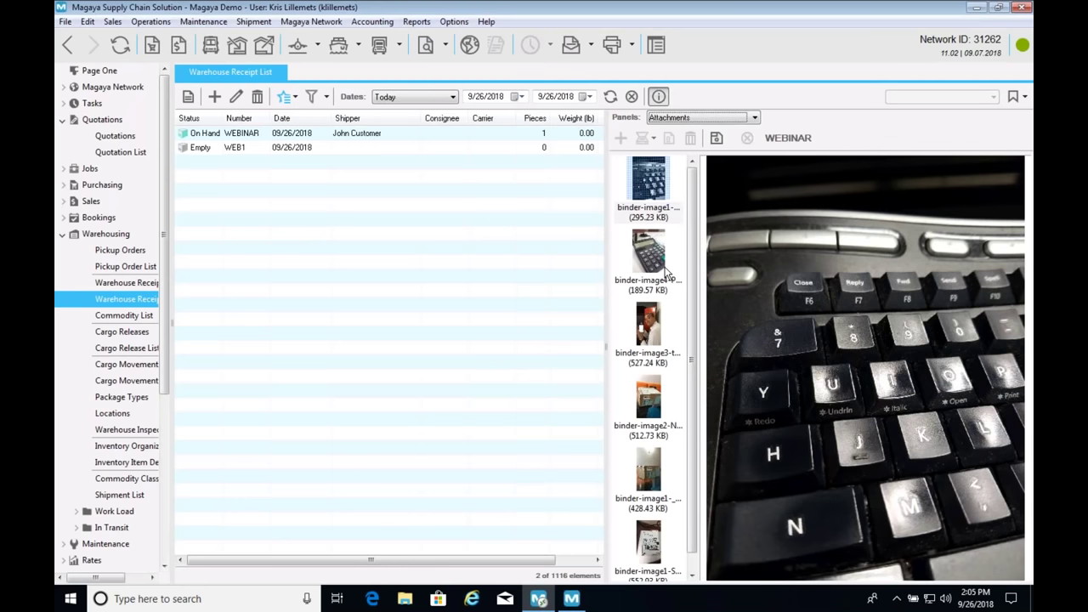
Preview WEBINAR's calculator, box and shipping-label photos, then select receipt WEB1.
left_click(667, 273)
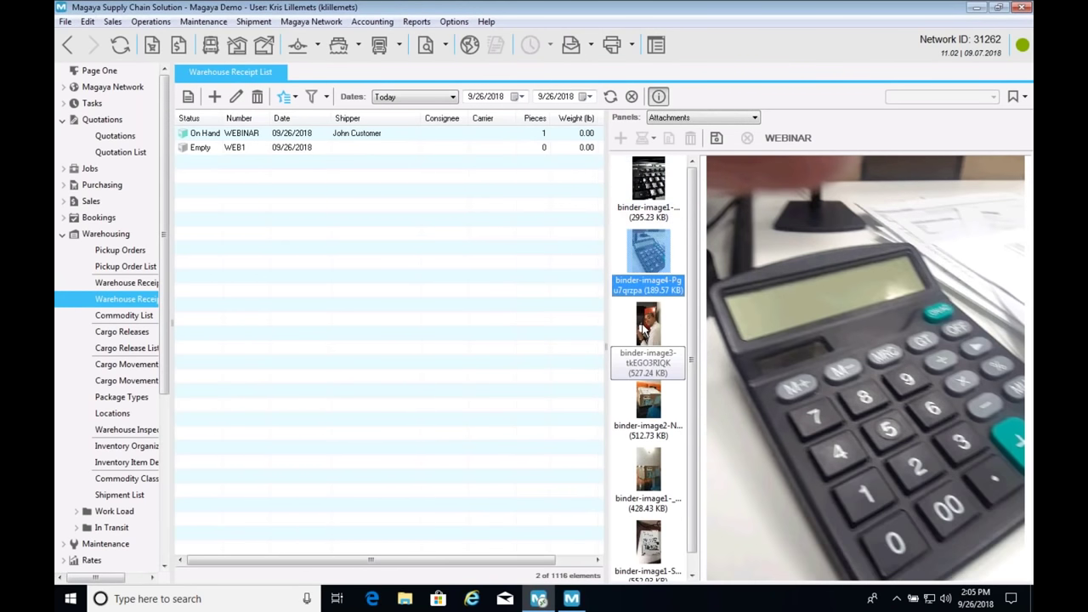
left_click(646, 331)
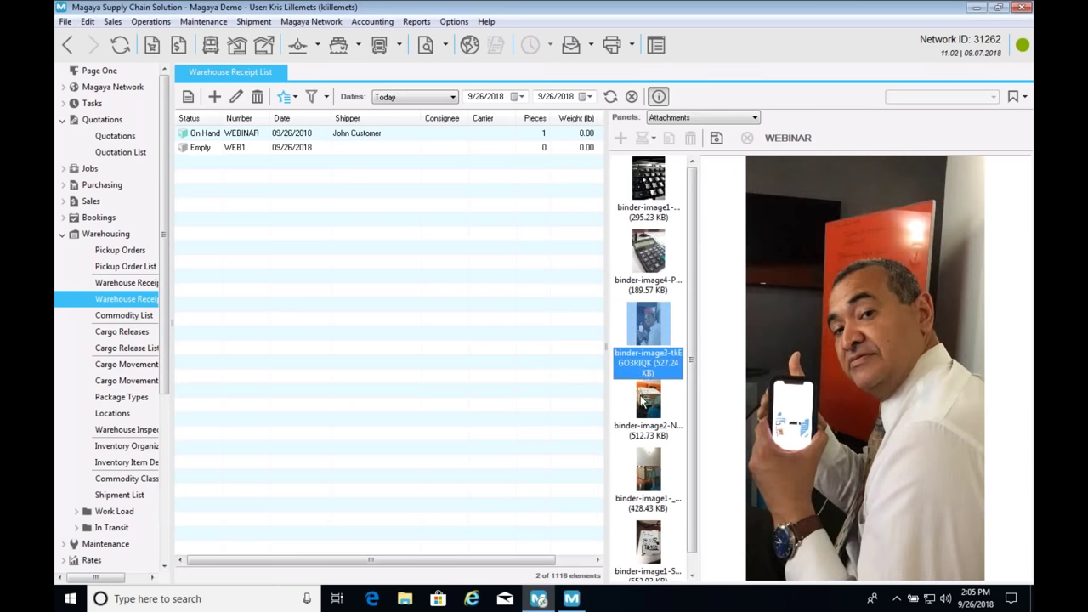
left_click(640, 401)
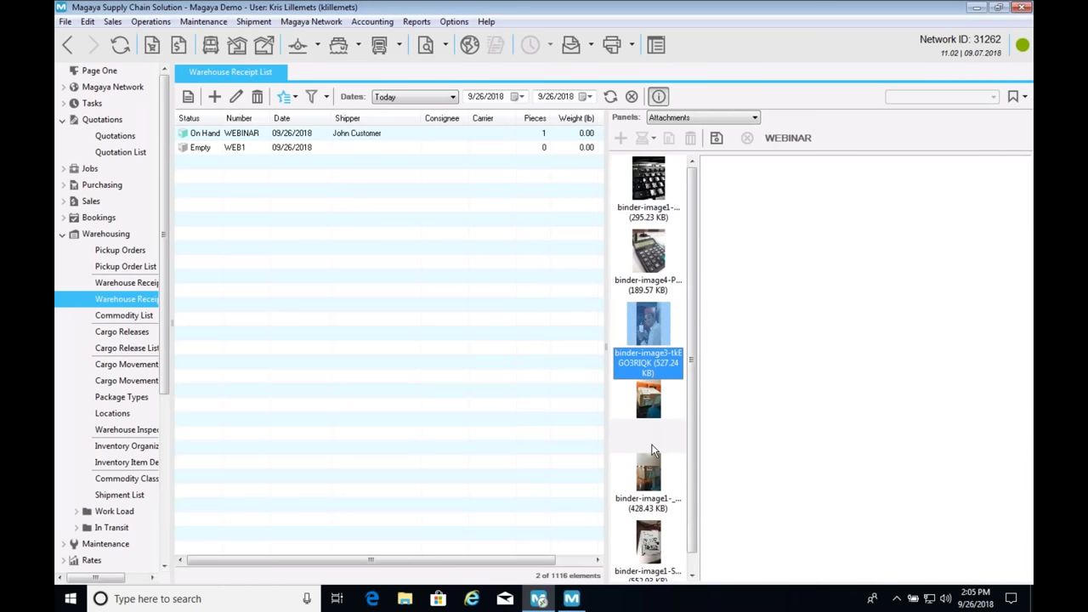
left_click(651, 473)
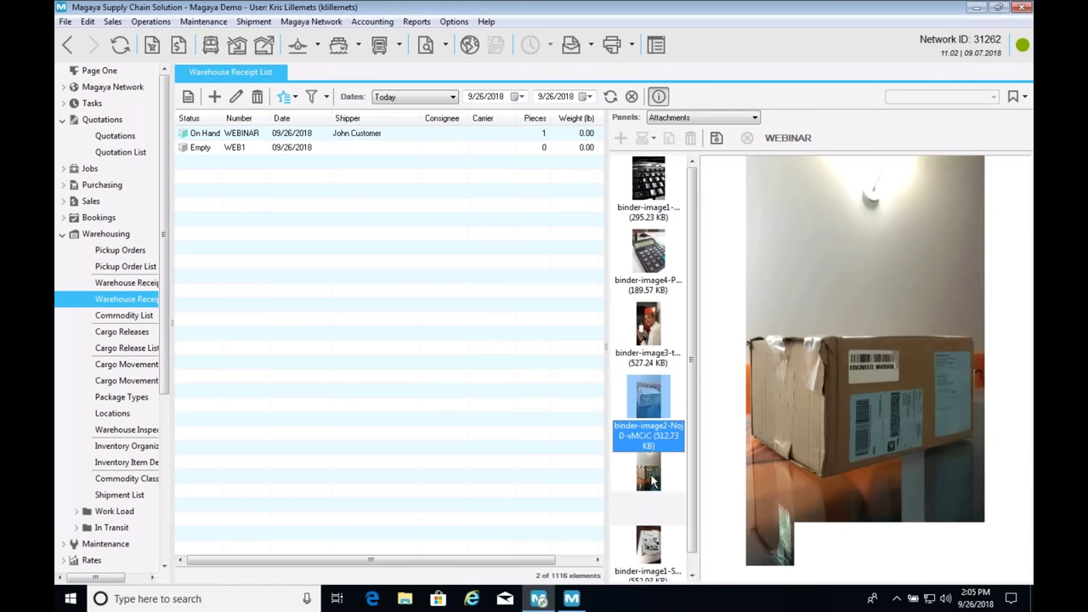
left_click(648, 532)
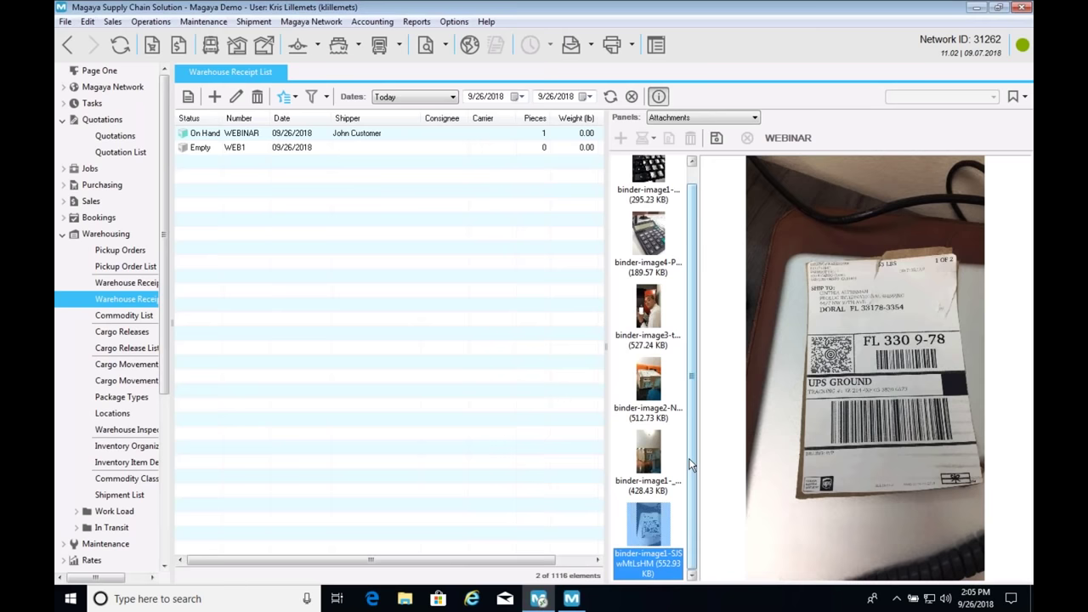
scroll(690, 465, "up", 1)
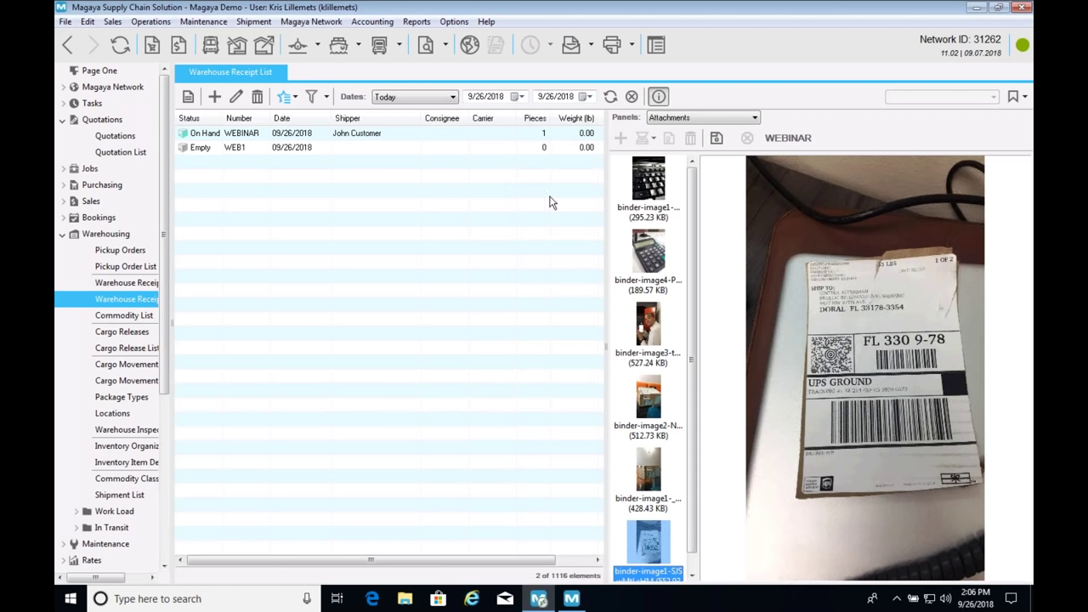
left_click_drag(690, 243, 695, 211)
left_click(339, 147)
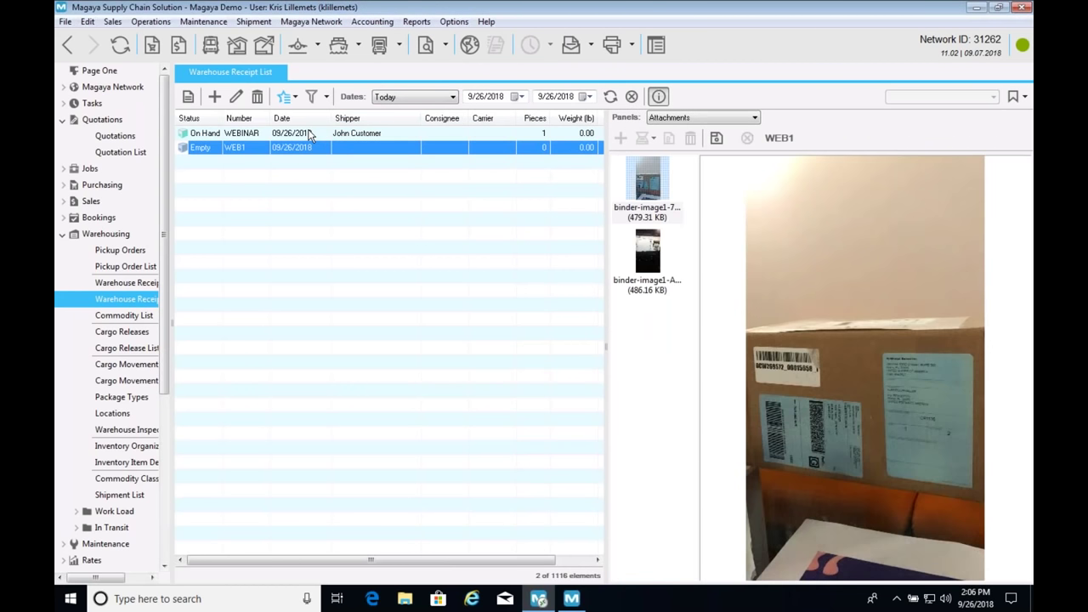
Reselect WEBINAR and preview its first attached calculator photos.
left_click(332, 133)
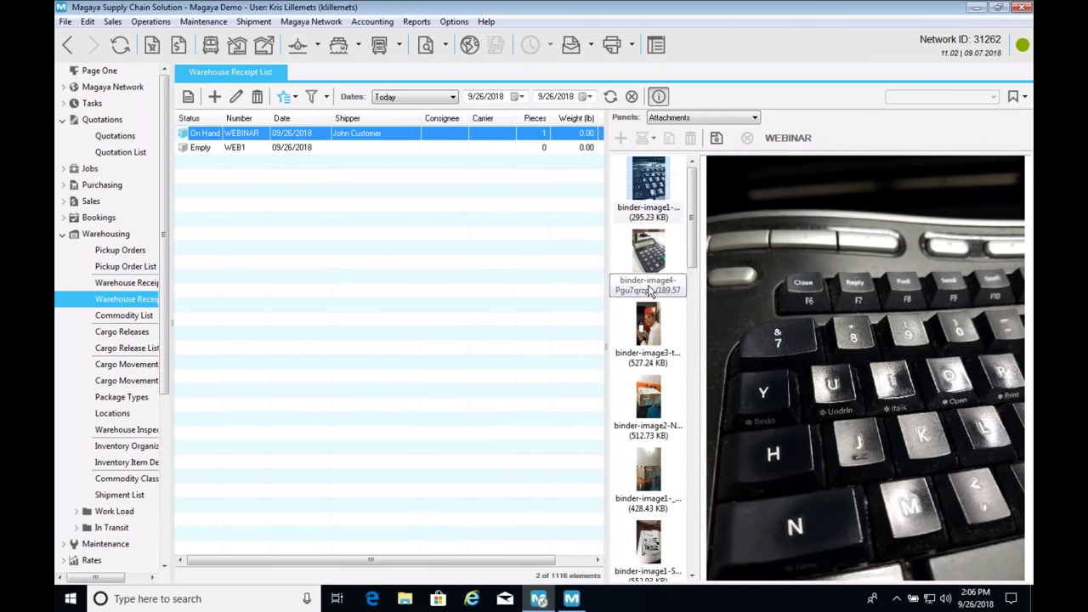
left_click(693, 576)
left_click(693, 576)
left_click(693, 575)
left_click(693, 576)
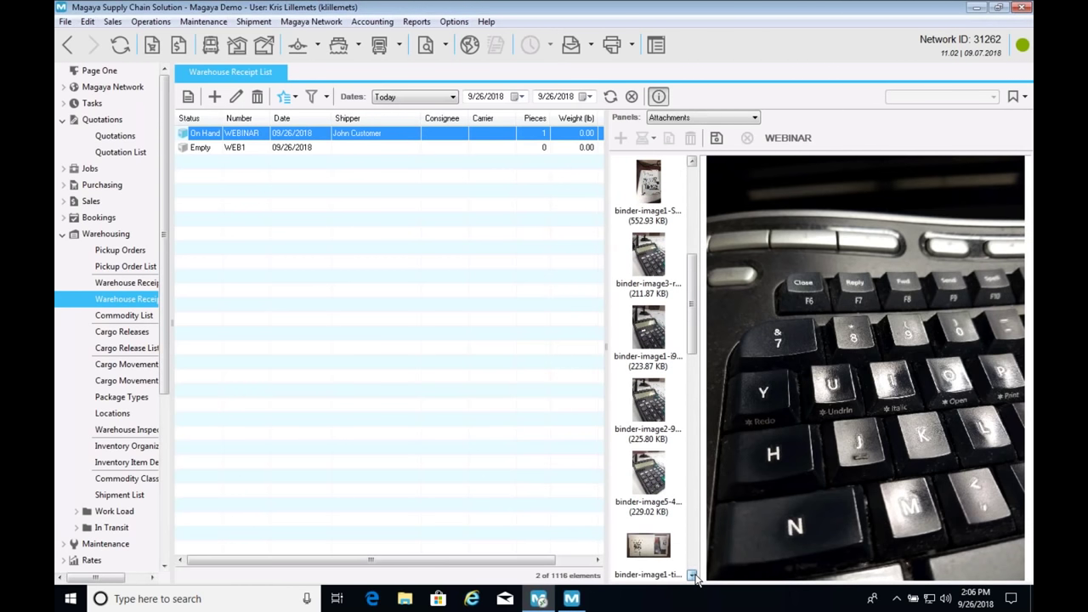
left_click(661, 259)
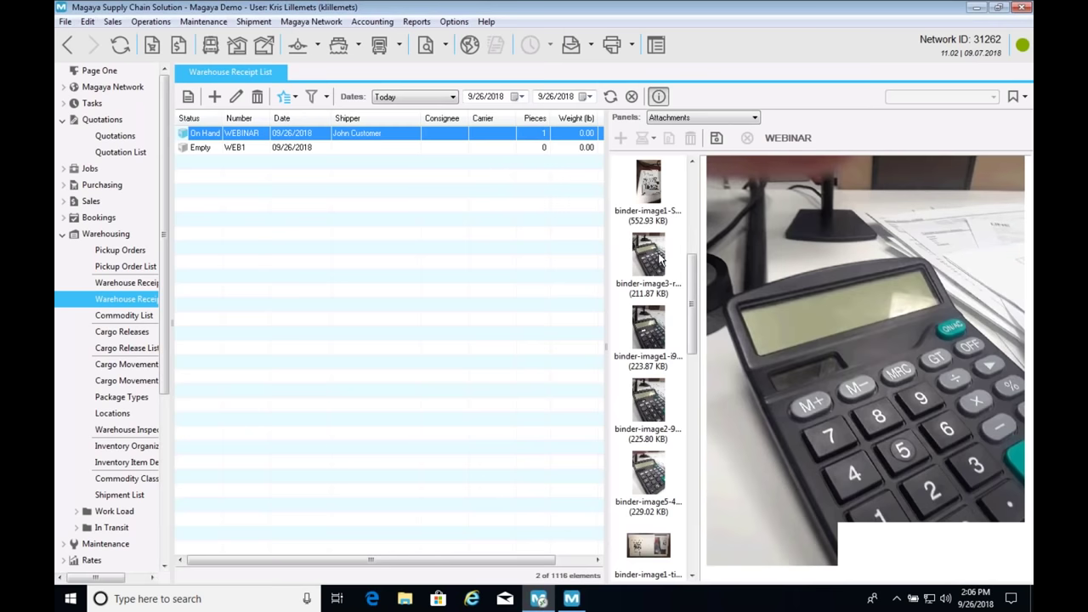
left_click(661, 259)
Step through the remaining photos to the vehicle label, then hide the attachments panel.
key("Down")
key("Down")
key("Down")
key("Down")
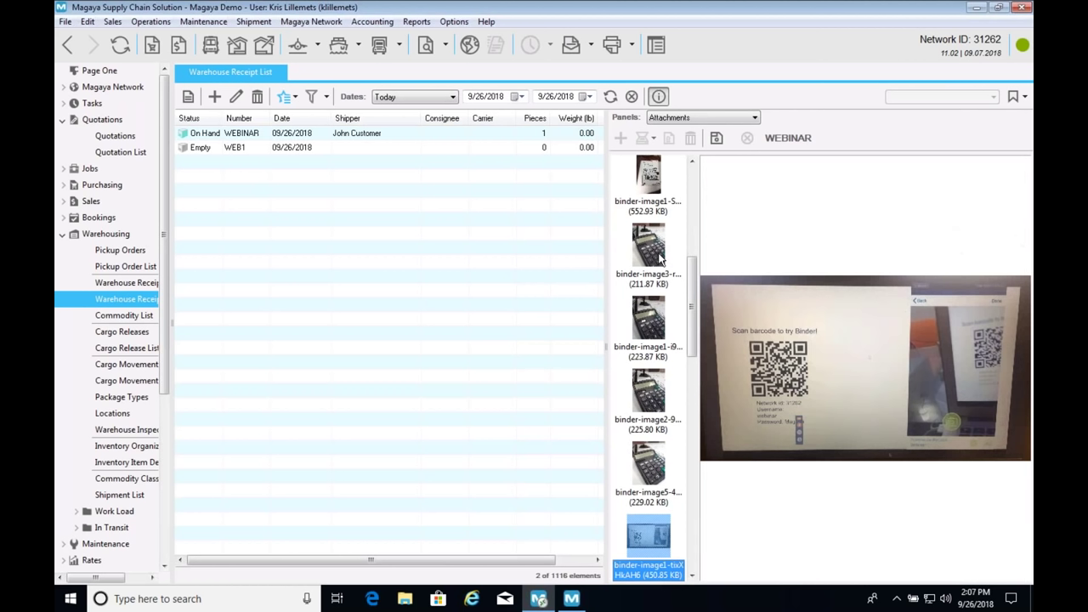
key("Down")
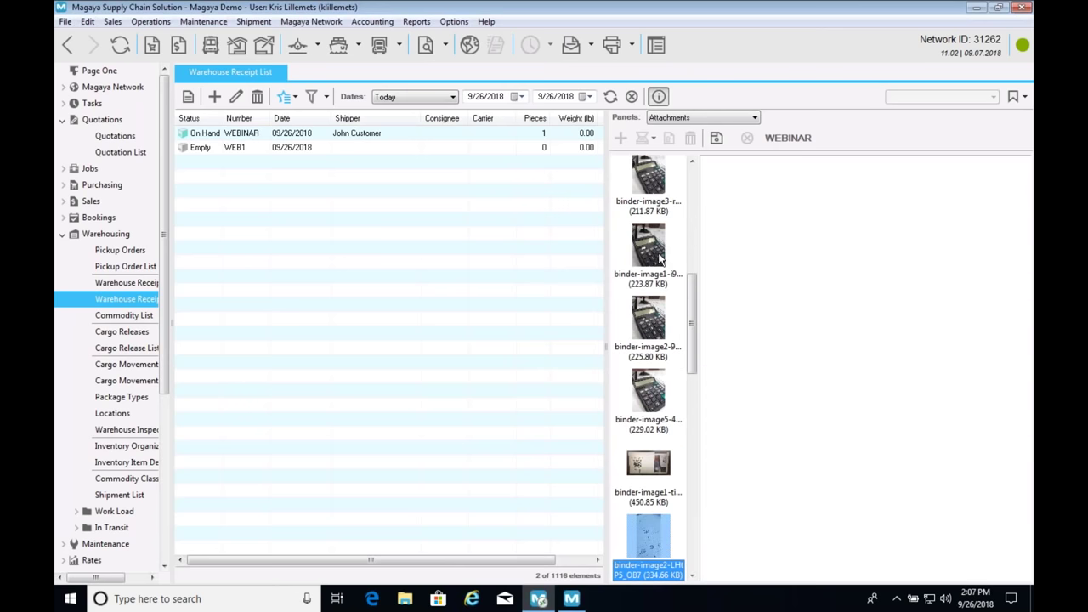
key("Down")
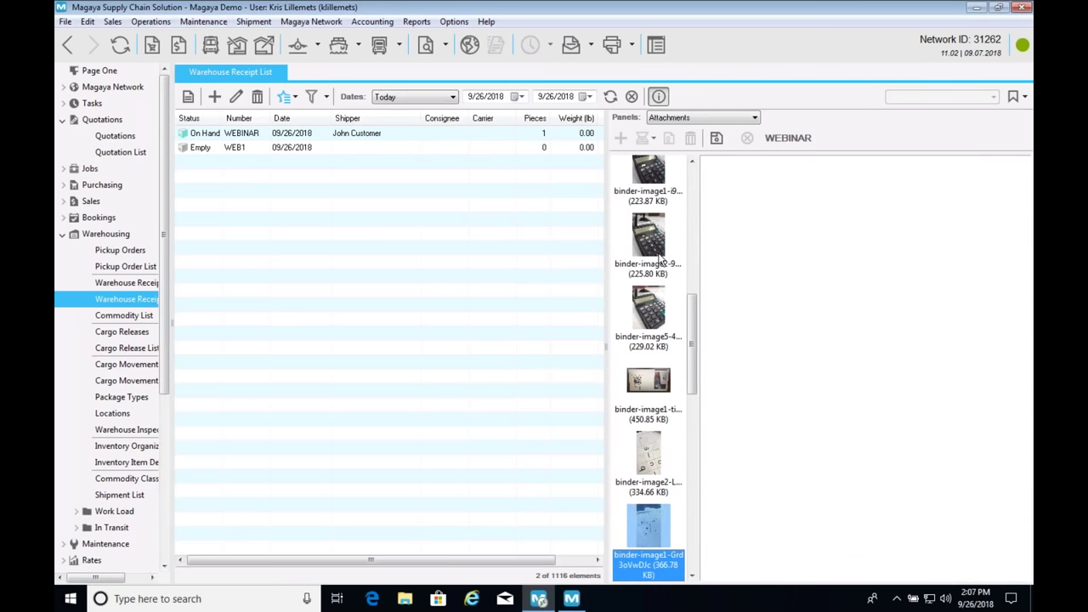
key("Down")
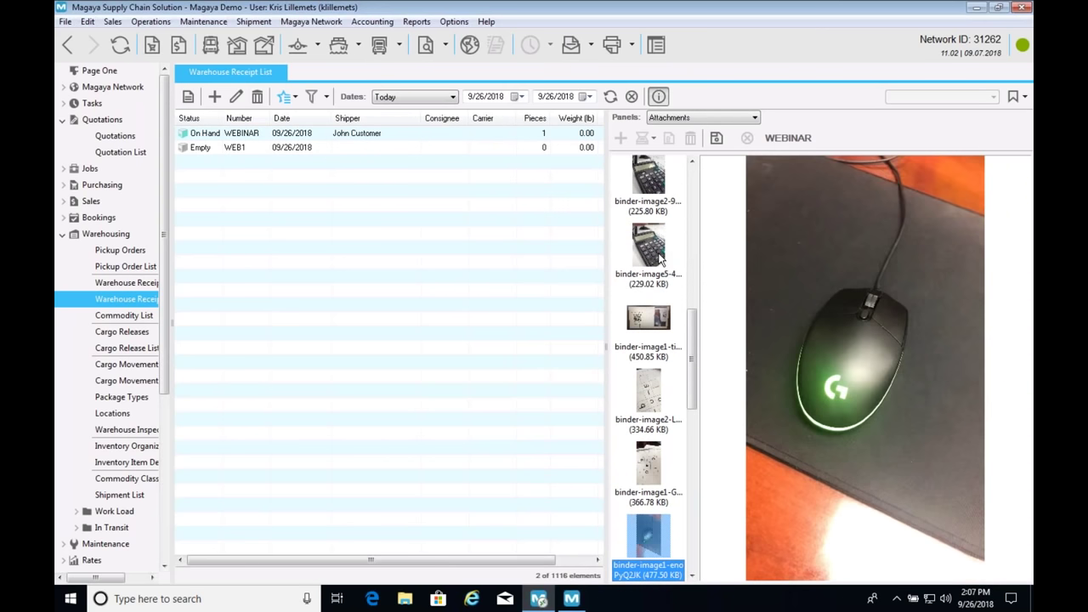
key("Down")
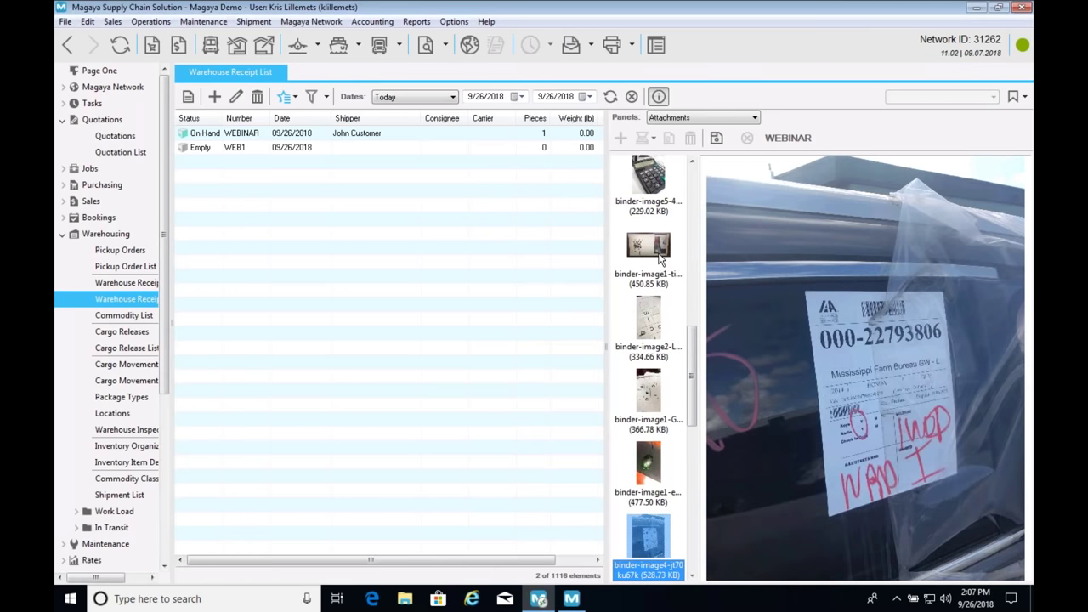
key("Down")
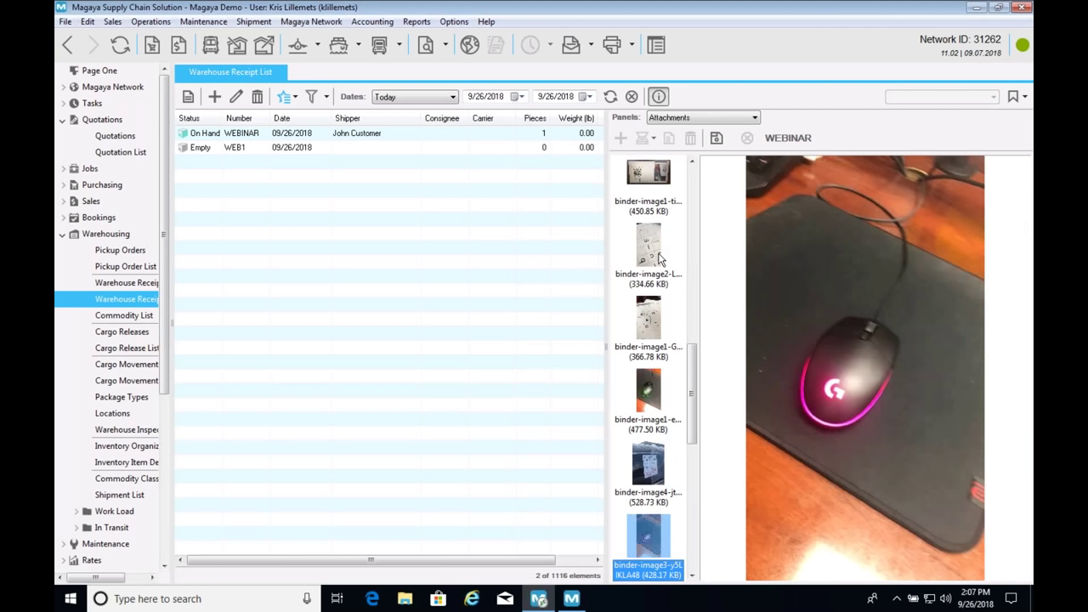
key("Down")
key("Down")
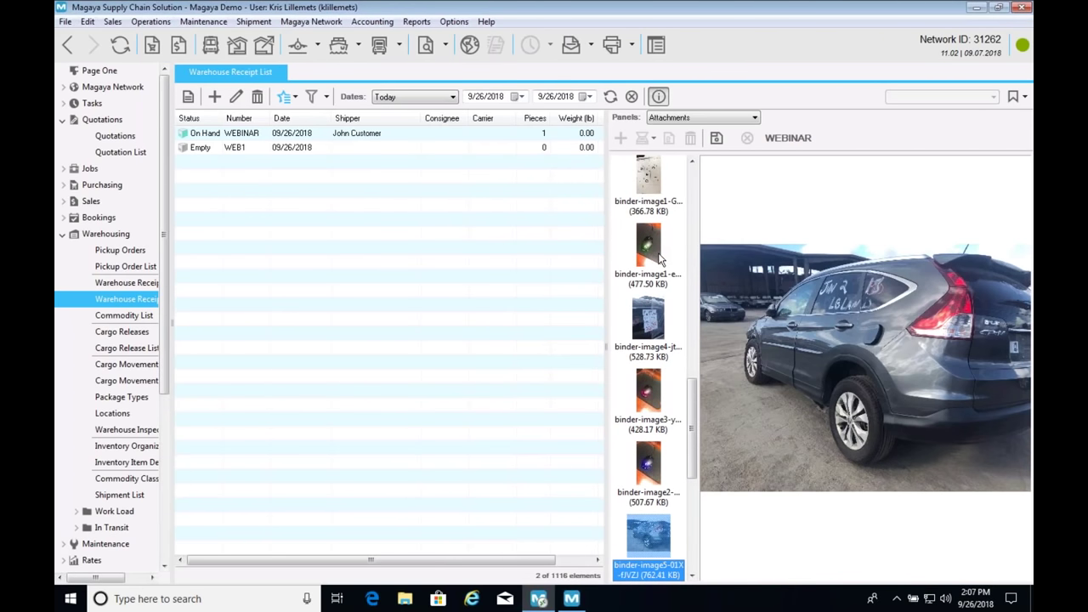
key("Down")
key("Down")
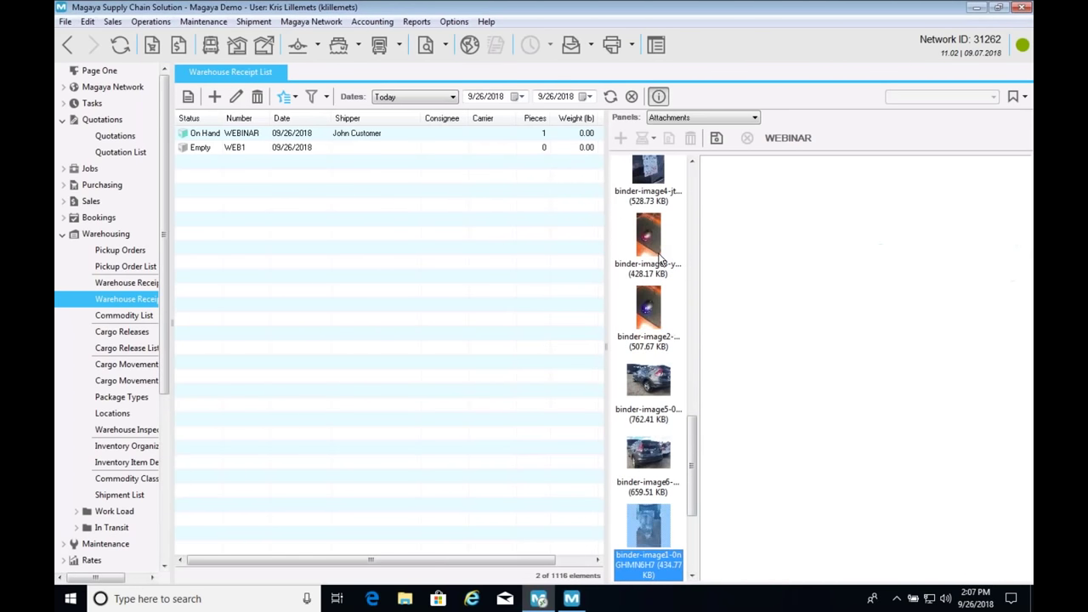
key("Down")
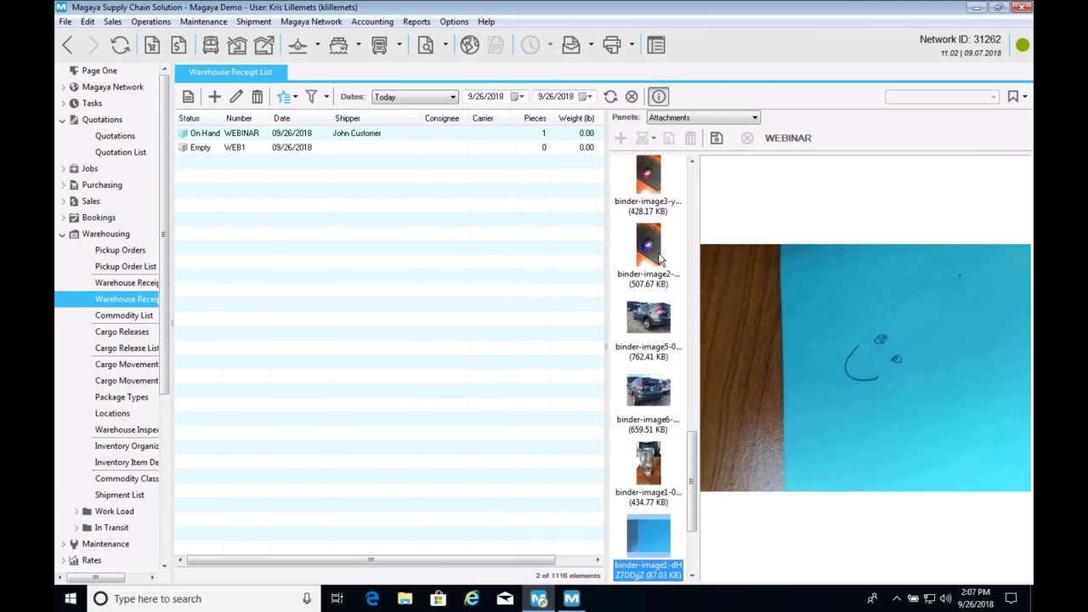
key("Down")
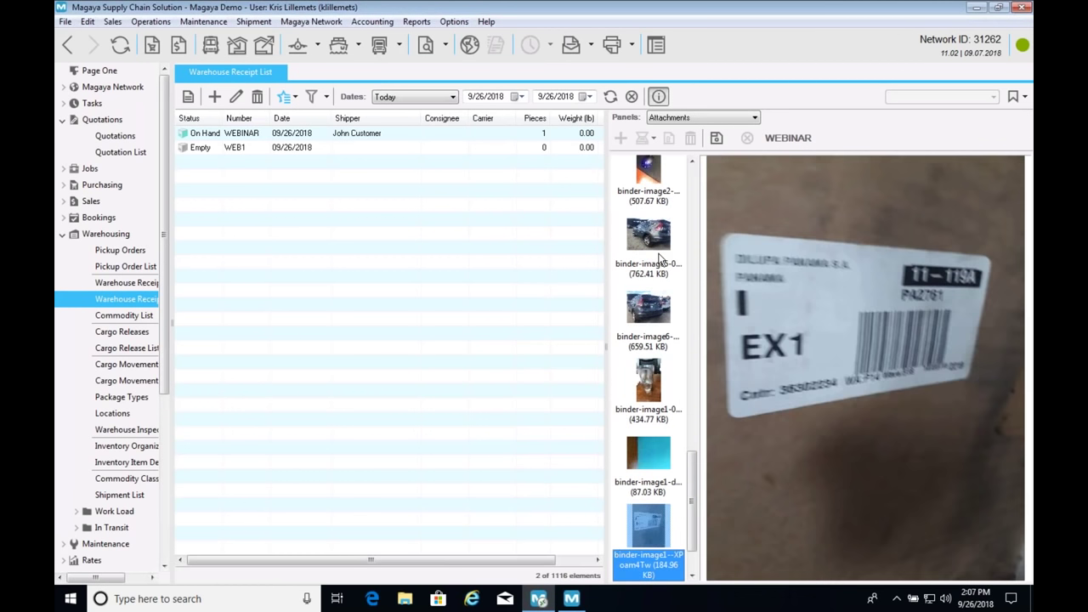
key("Down")
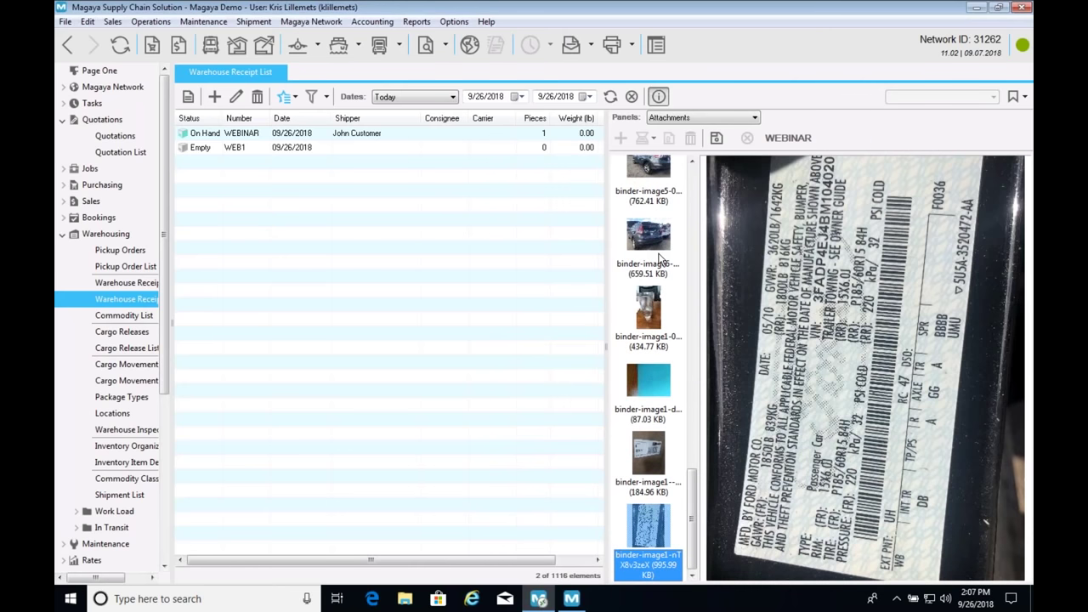
key("Up")
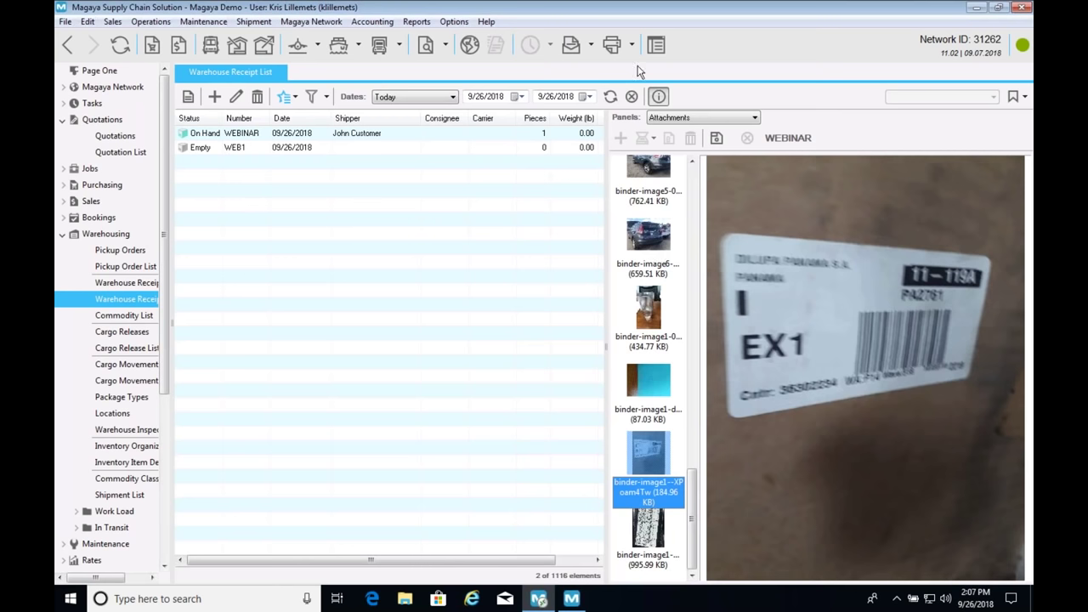
left_click(659, 96)
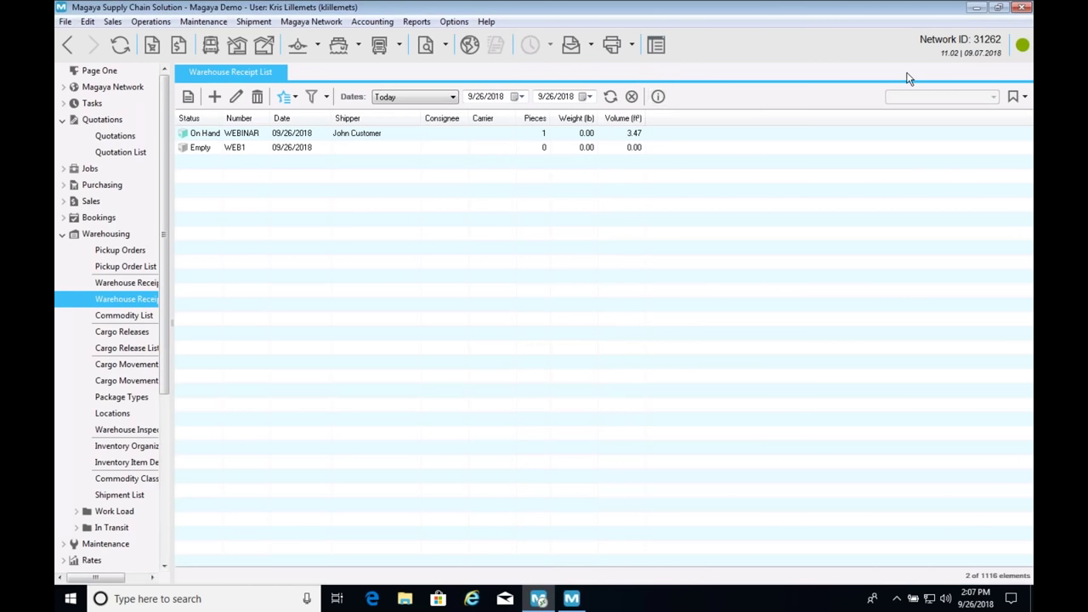
Show the Poll slide briefly, then return to the Binder QR code slide.
key("super+Tab")
key("super+Tab")
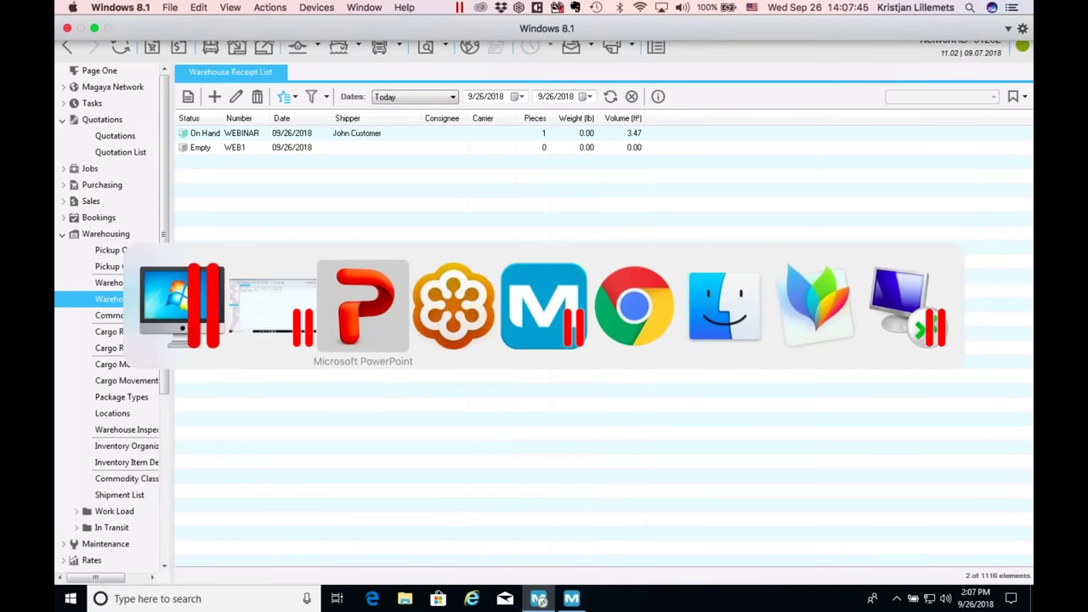
key("Right")
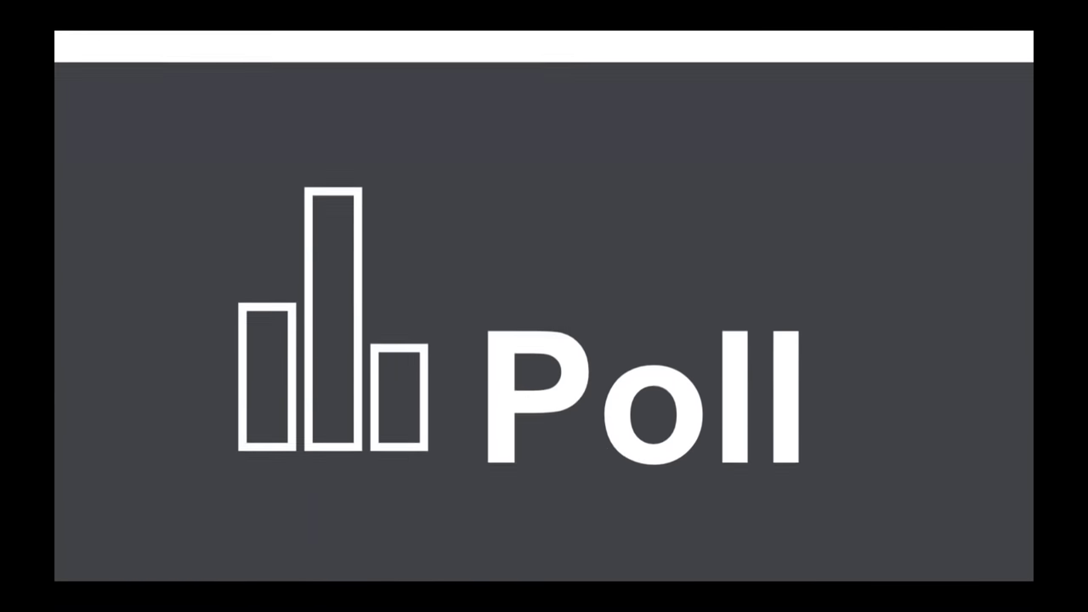
key("Left")
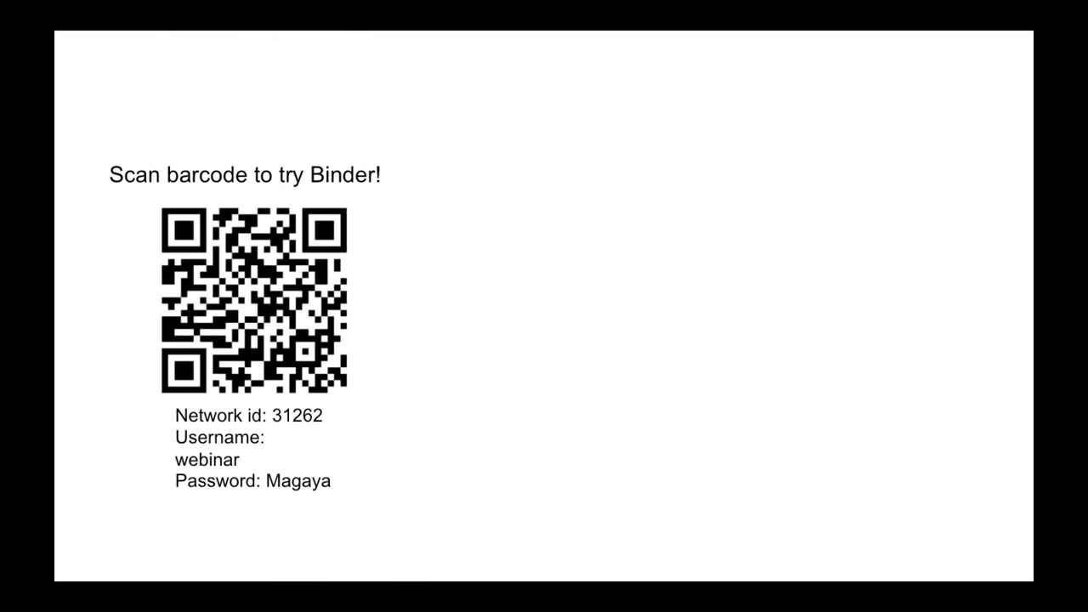
key("super+Tab")
key("super+Tab")
key("super+Tab")
key("super+Tab")
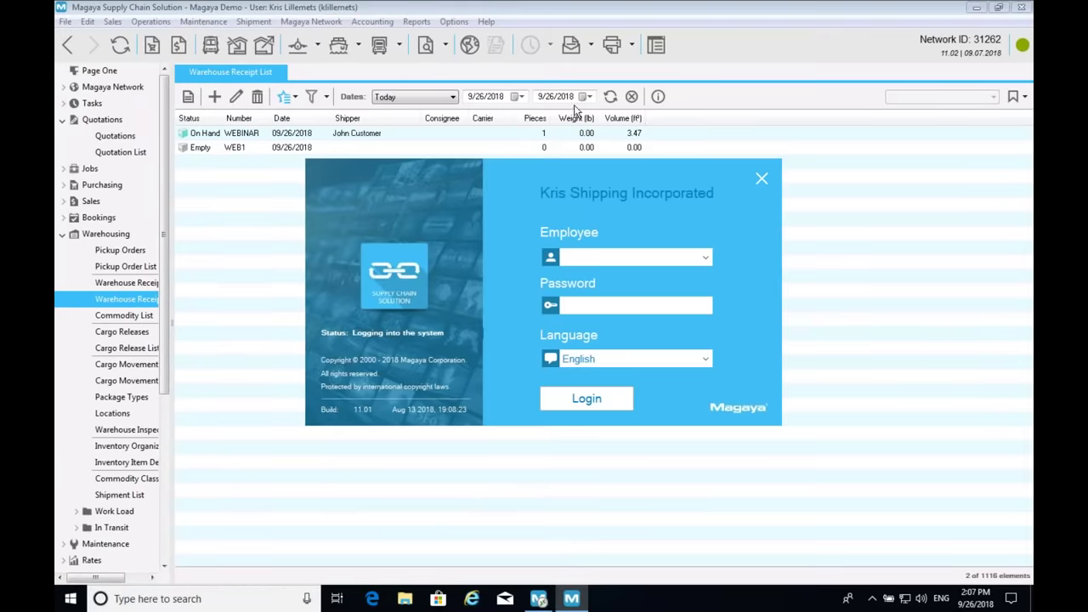
Leave the login language on English and close the login dialog without signing in.
left_click(586, 360)
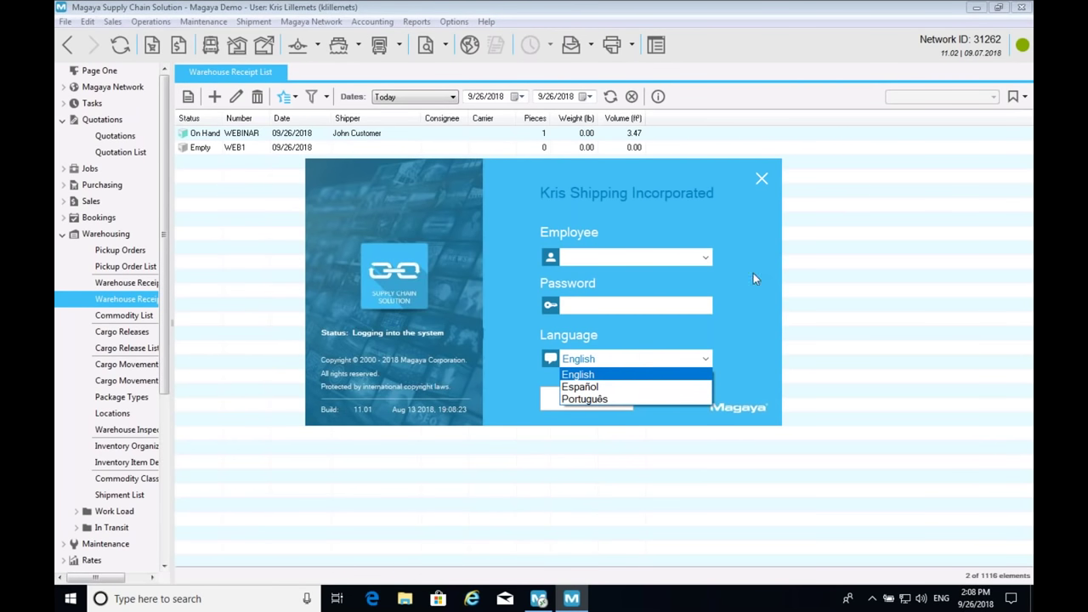
left_click(762, 177)
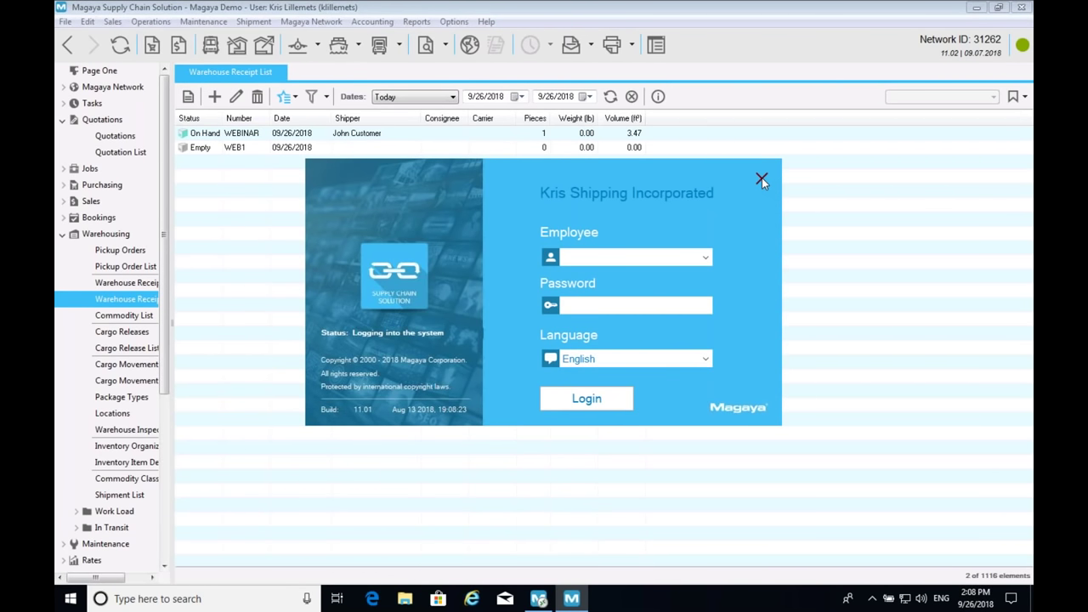
left_click(762, 177)
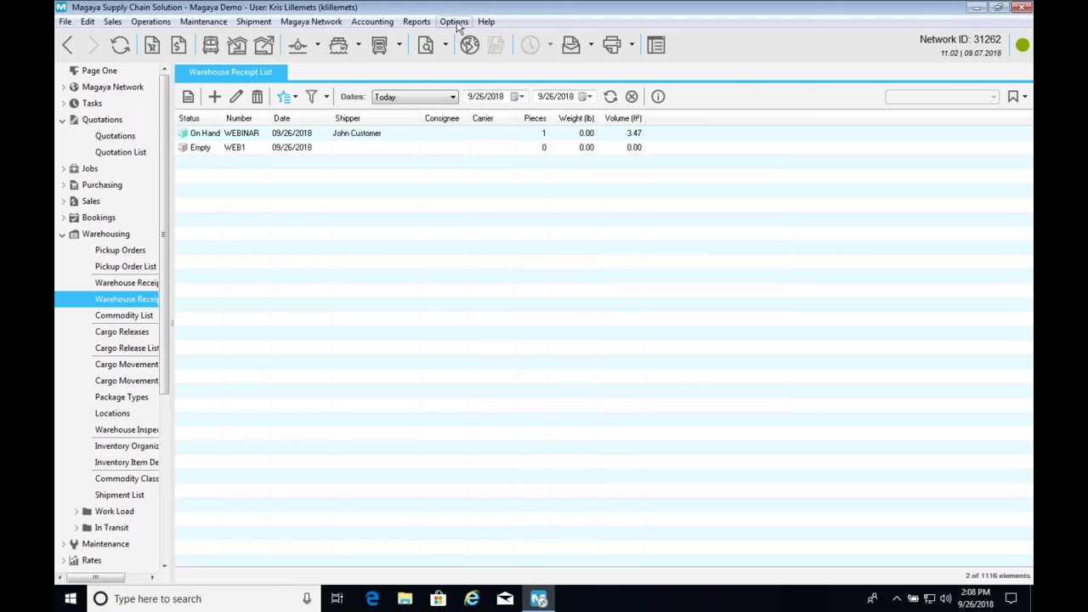
Open Quotations and browse the print templates, closing the picker without changing it.
left_click(116, 137)
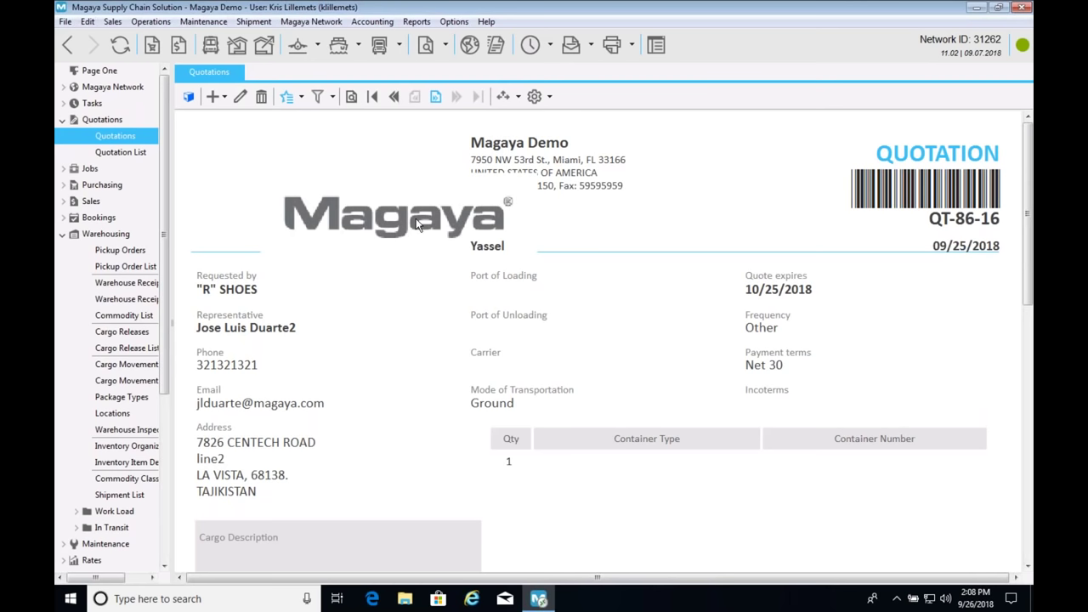
left_click(287, 97)
left_click(323, 333)
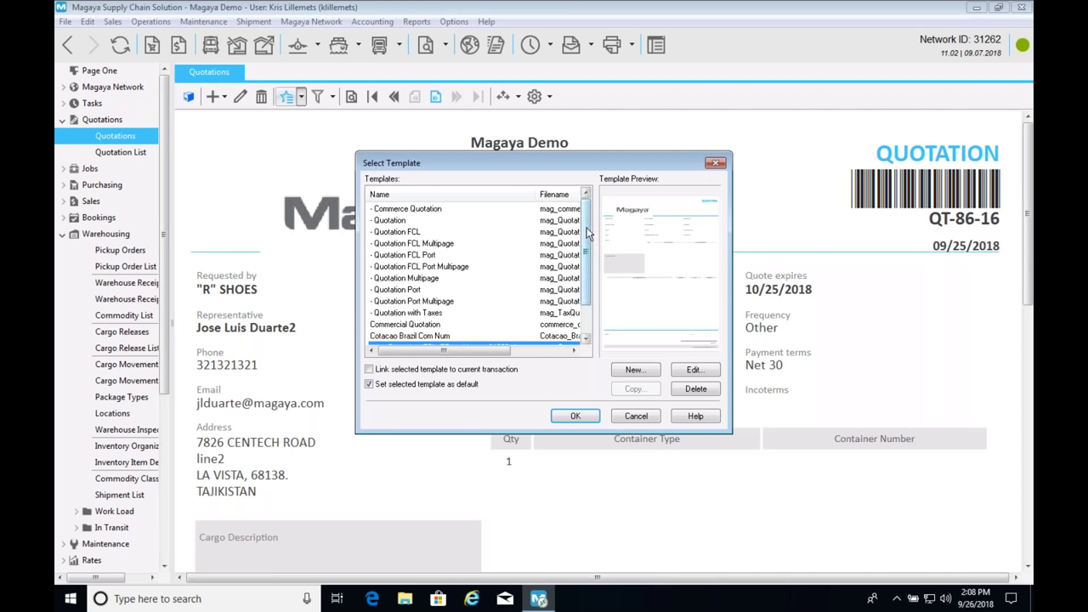
left_click(717, 164)
left_click(717, 164)
In Configuration, browse for a new company logo, then cancel to keep the current Magaya logo.
left_click(453, 21)
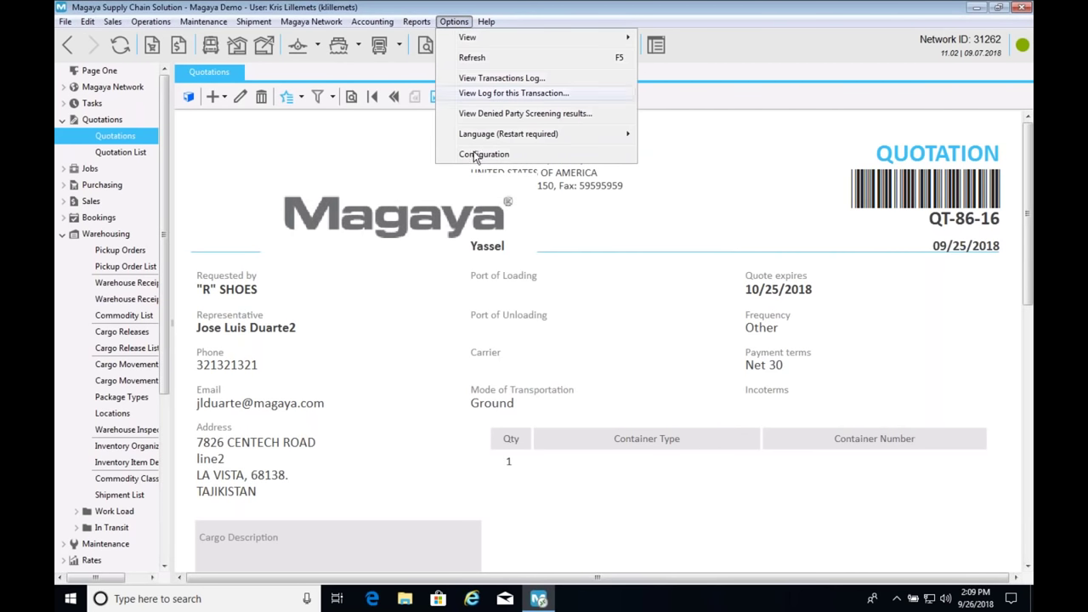
left_click(476, 155)
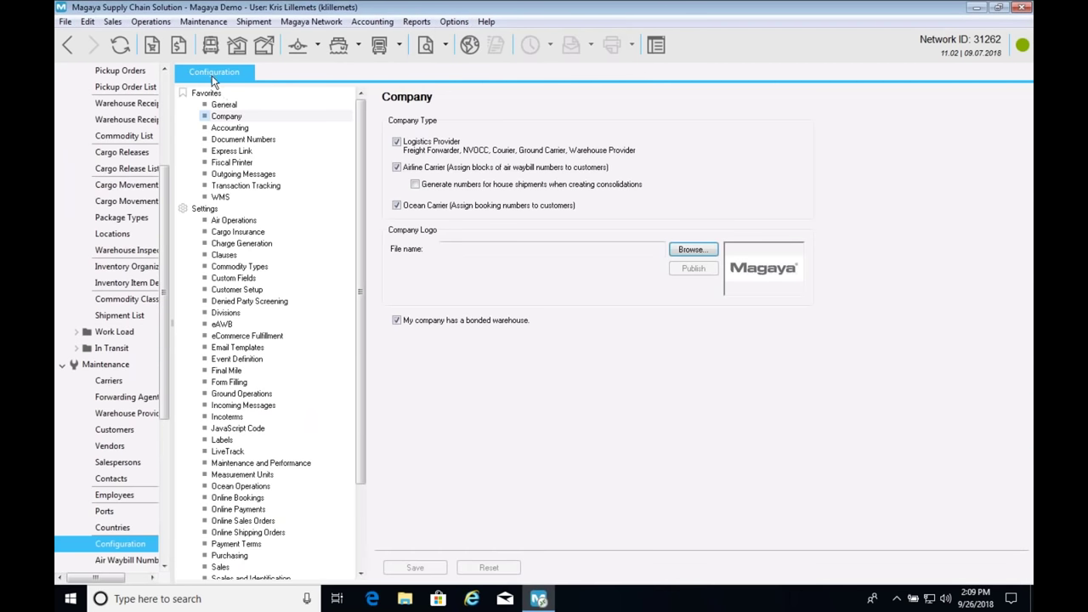
left_click(692, 250)
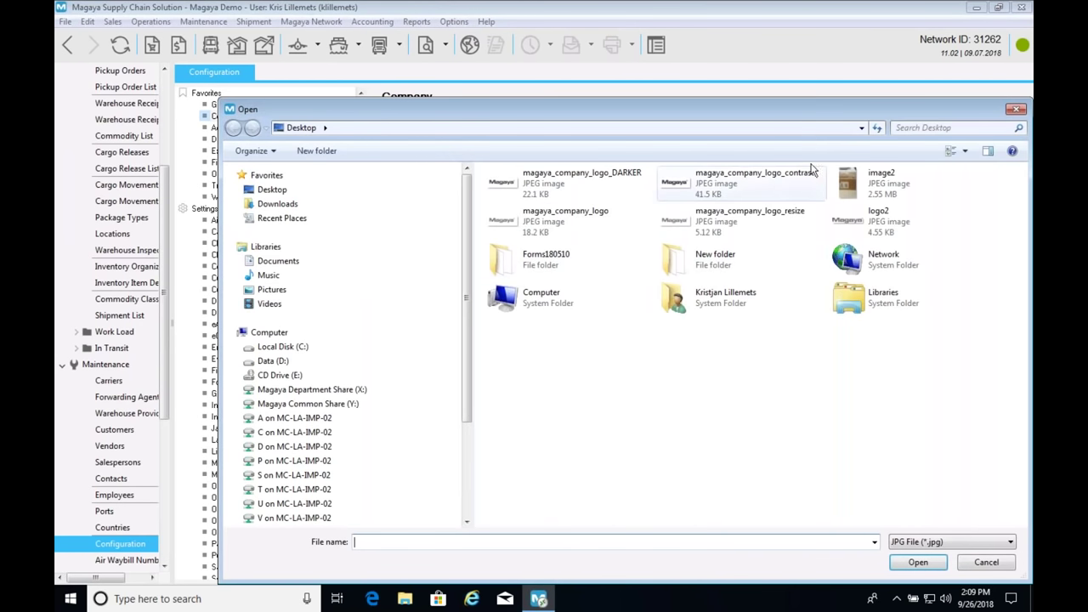
left_click_drag(754, 108, 652, 112)
left_click(965, 108)
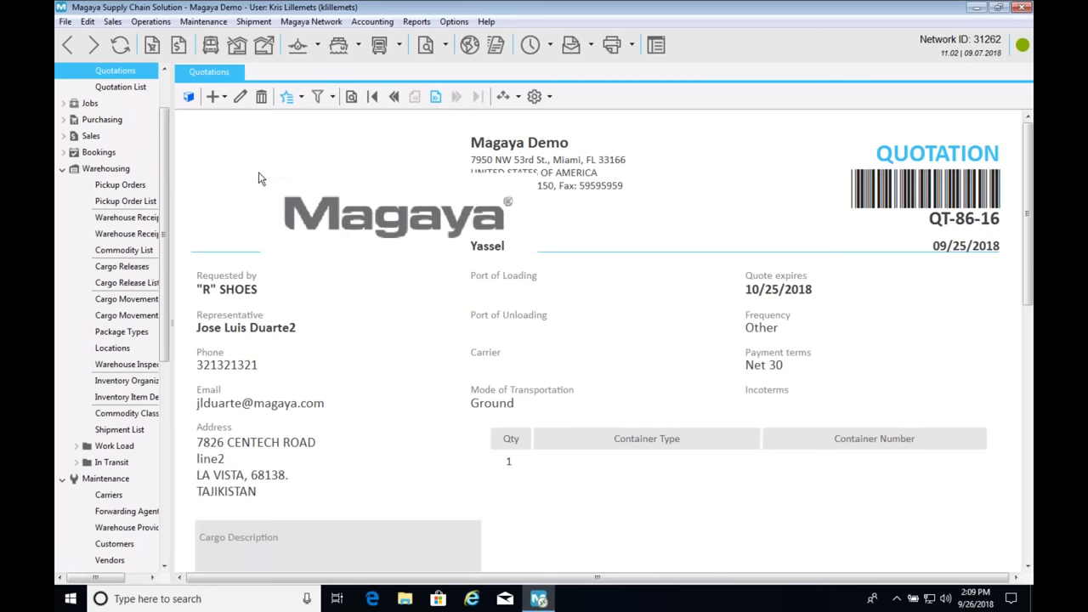
Copy the Quotation FCL Multipage template to create mag_Quotation_FCL_multipage_31262_1 for editing.
left_click(301, 98)
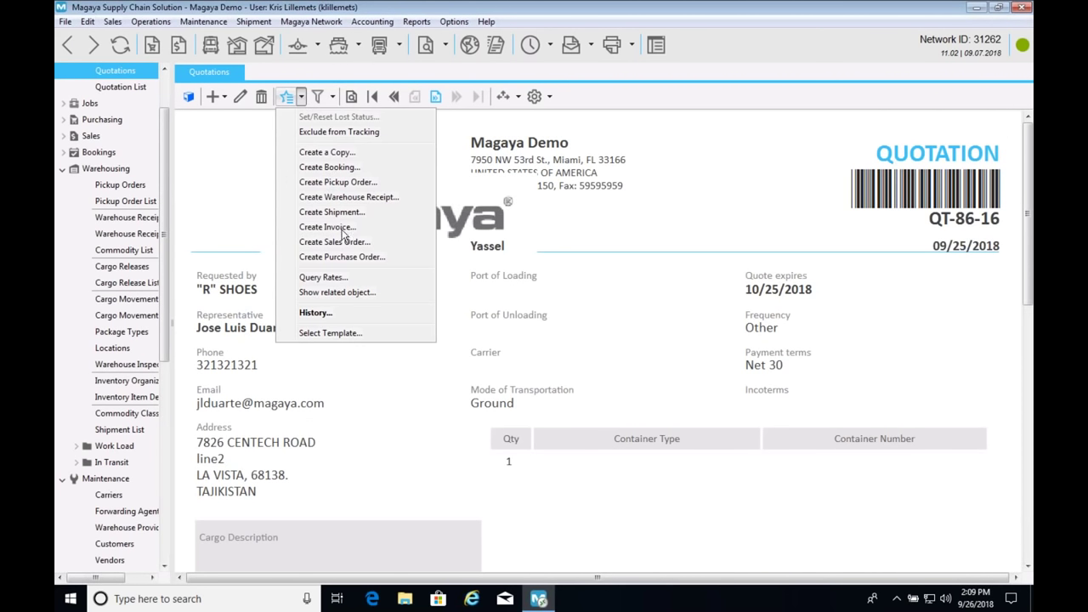
left_click(331, 333)
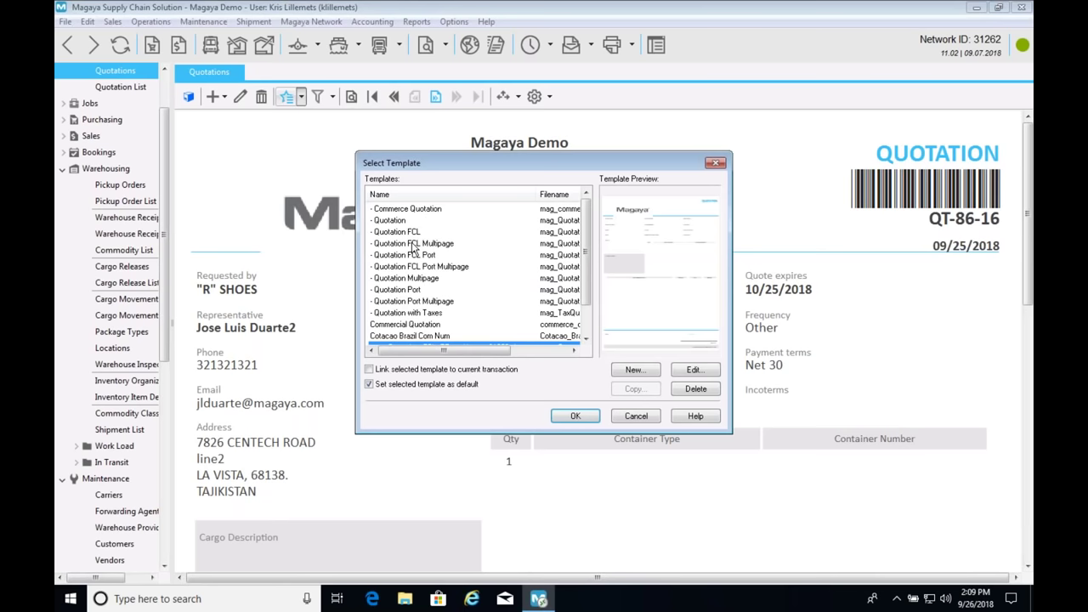
left_click(413, 244)
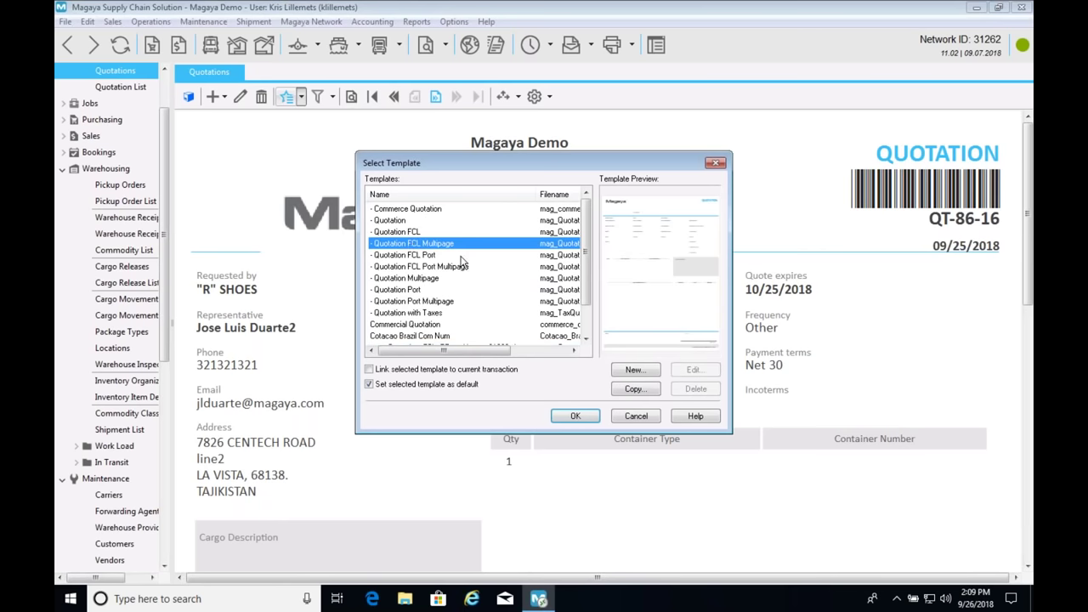
left_click(627, 392)
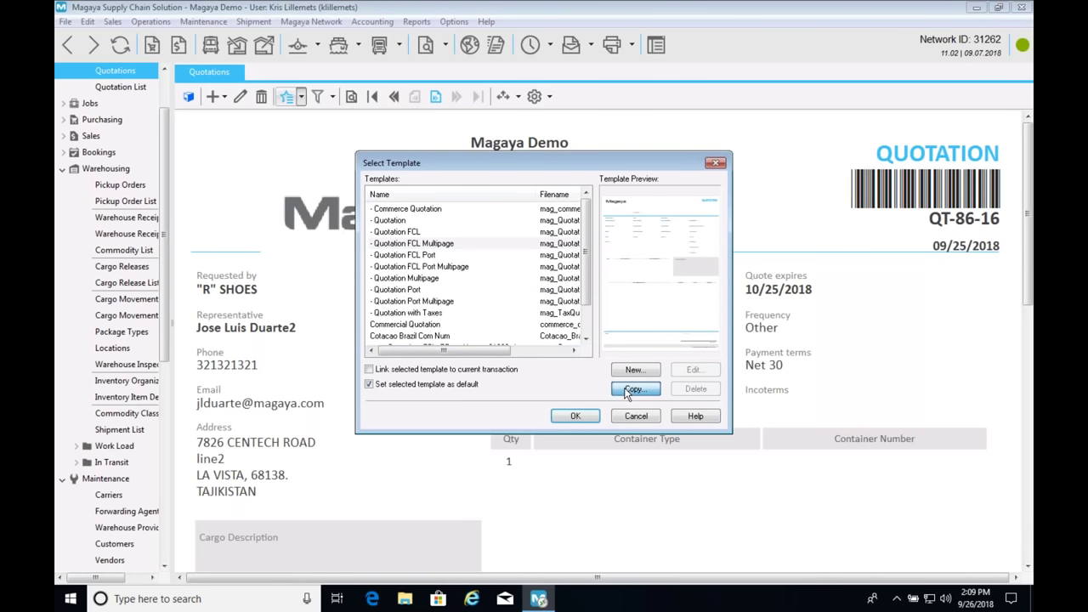
key("Return")
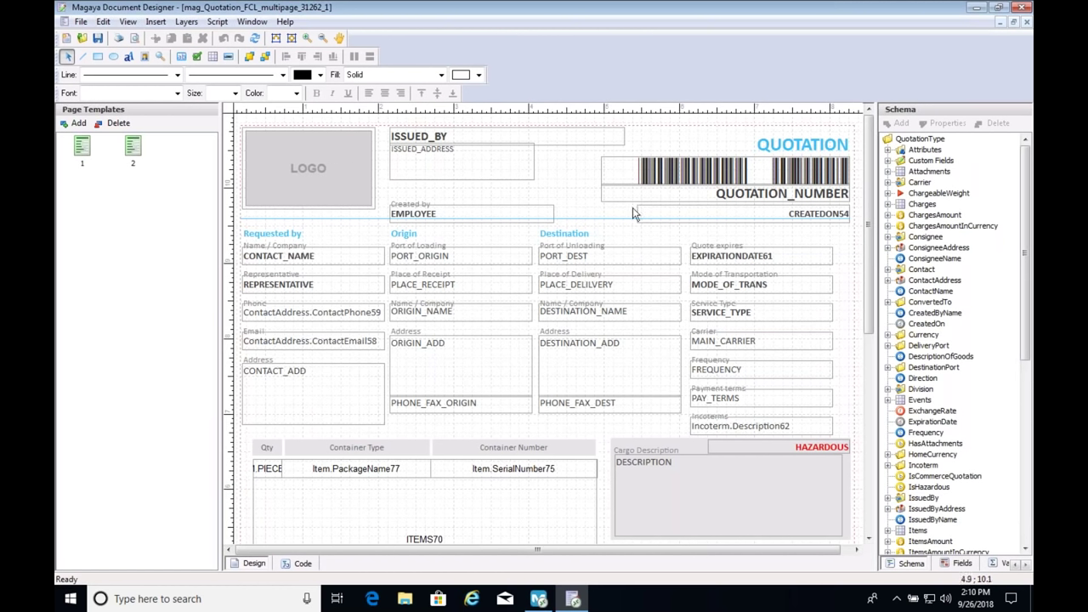
Move the template's LOGO box lower, enlarge it slightly, and save the template.
left_click(345, 181)
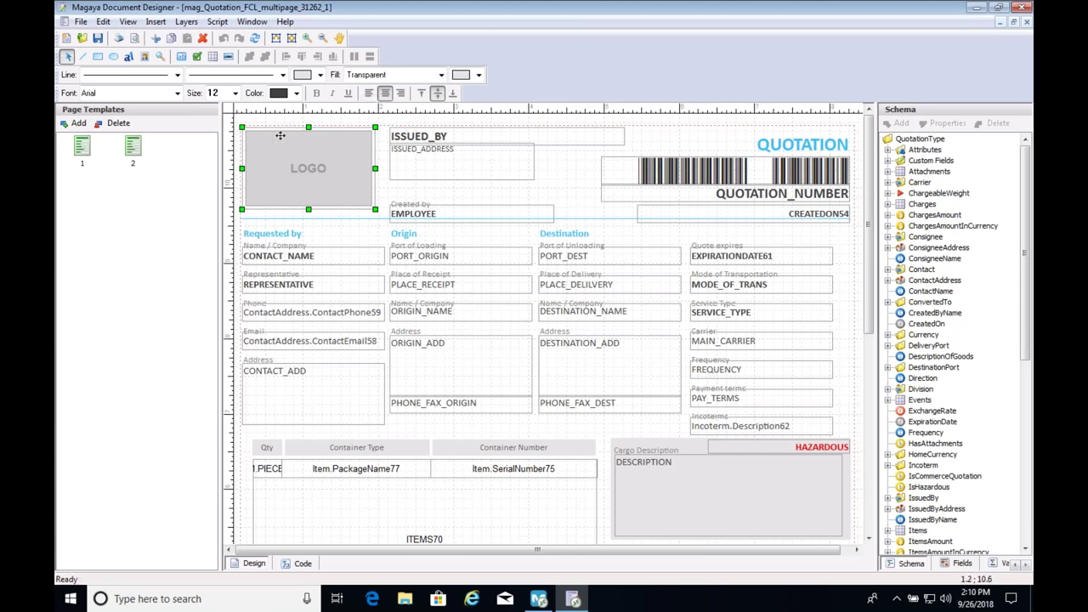
key("Down")
key("Down")
key("Down")
key("Down")
key("Down")
key("Down")
key("Down")
key("Down")
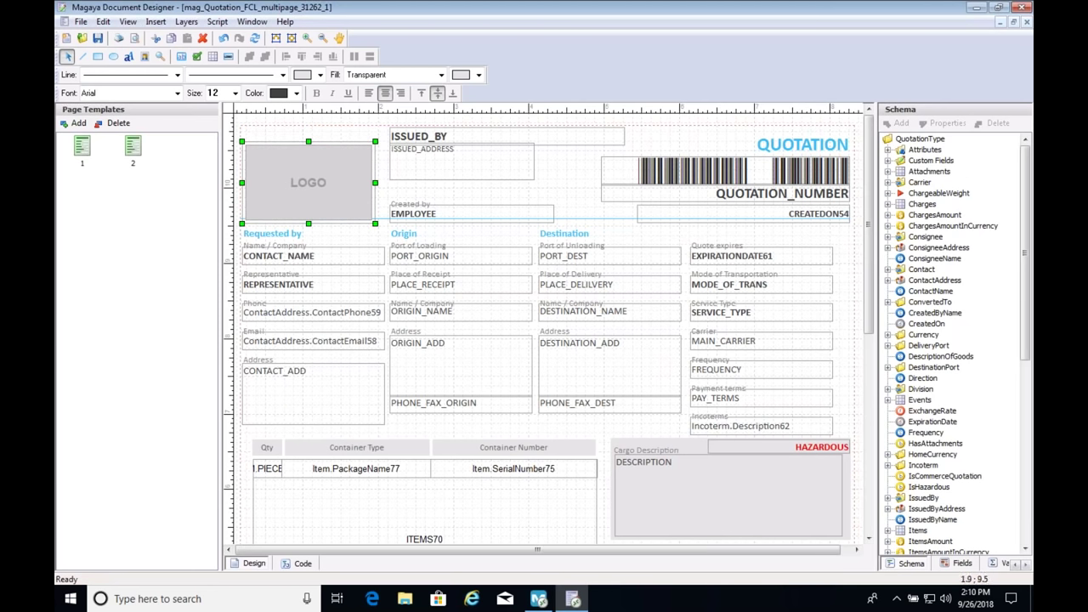
left_click_drag(375, 222, 392, 234)
key("Down")
key("Down")
key("Down")
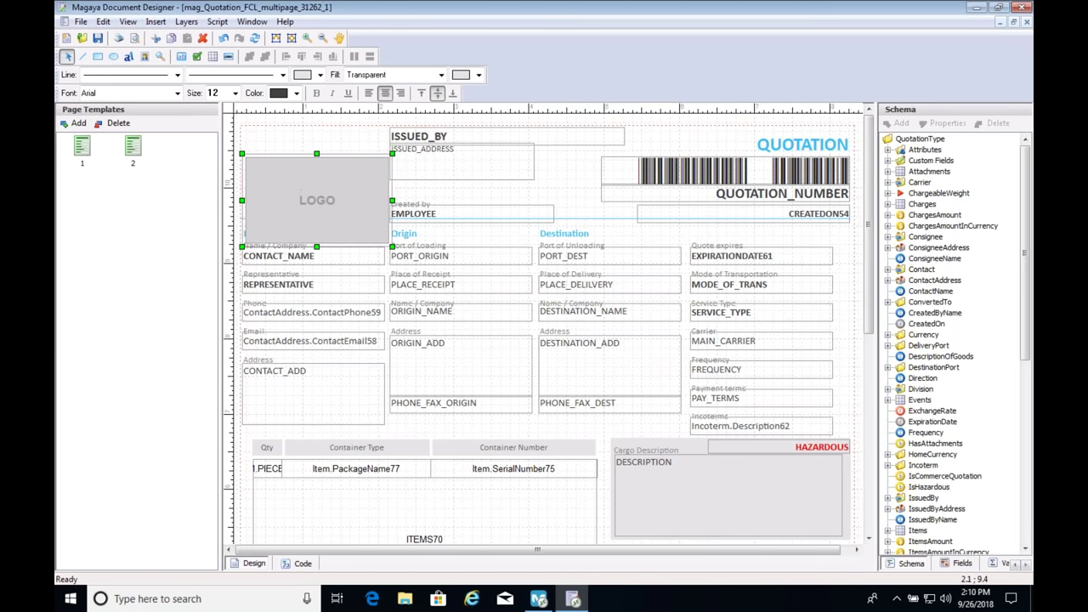
left_click(98, 40)
left_click(540, 599)
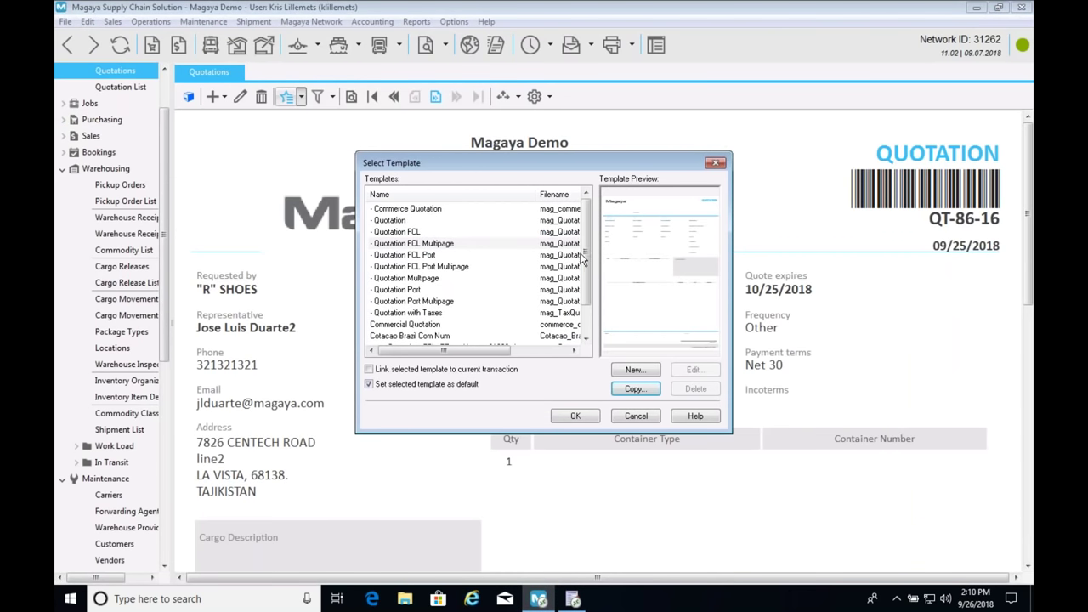
Apply the mag_Quotation_FCL_multipage_31262_1 template to quotation QT-86-16.
left_click_drag(585, 275, 585, 291)
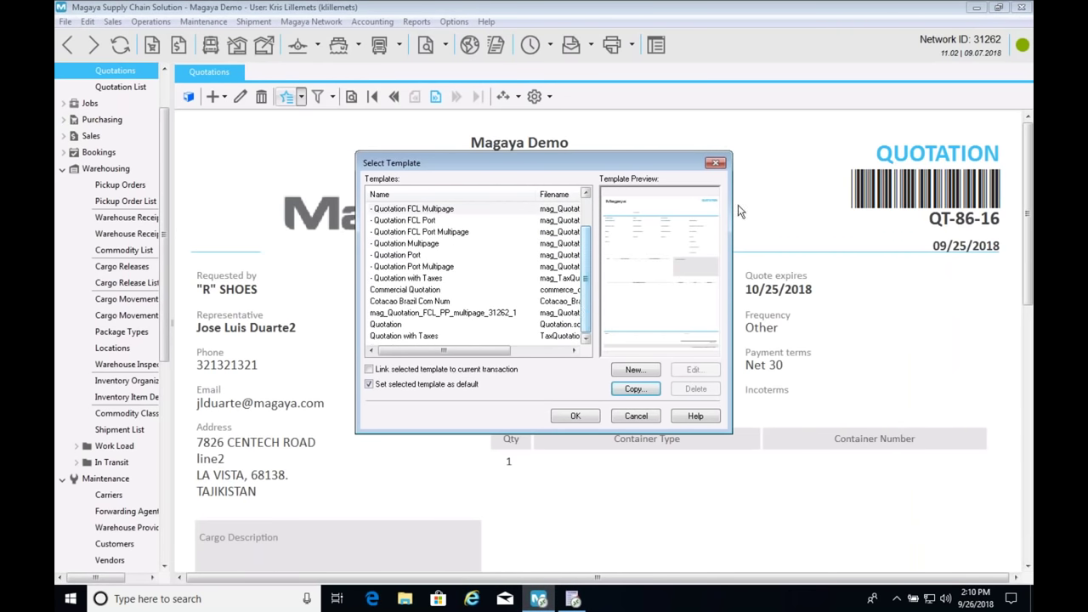
left_click(713, 163)
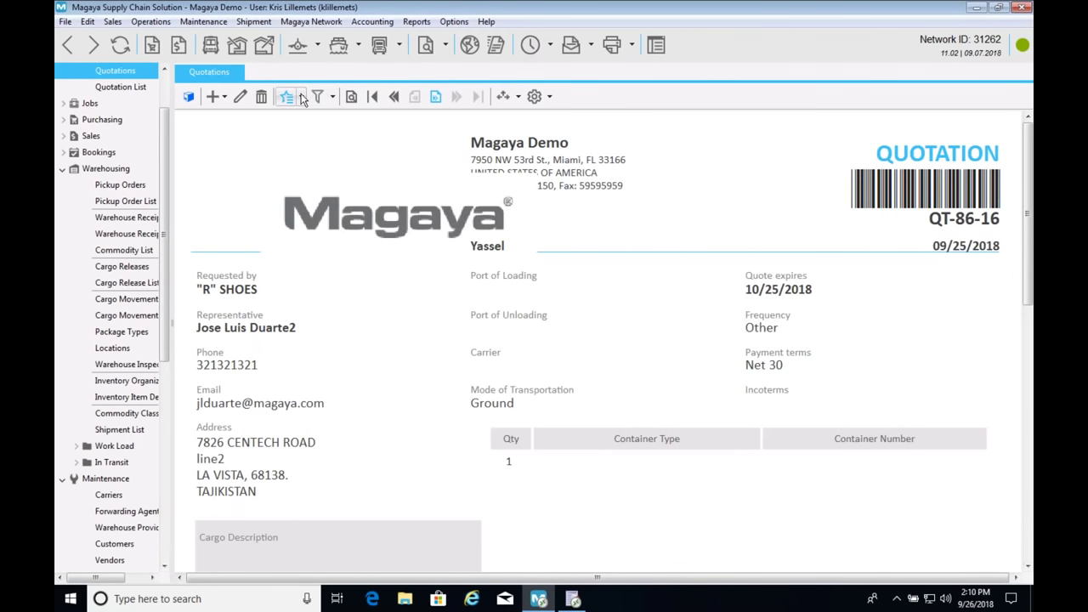
left_click(289, 97)
left_click(331, 334)
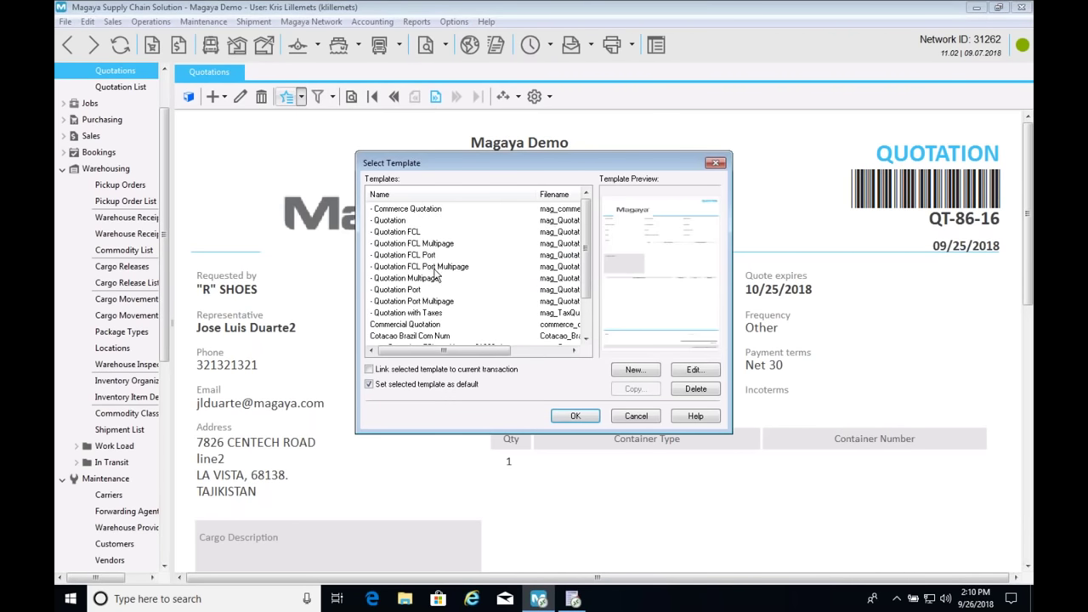
scroll(585, 299, "down", 2)
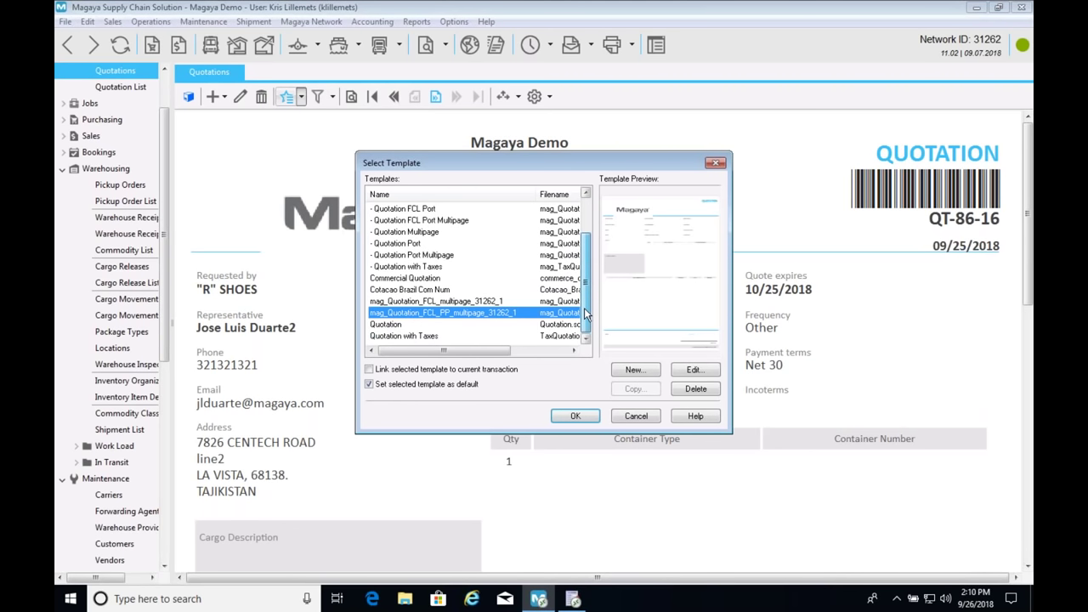
left_click(495, 302)
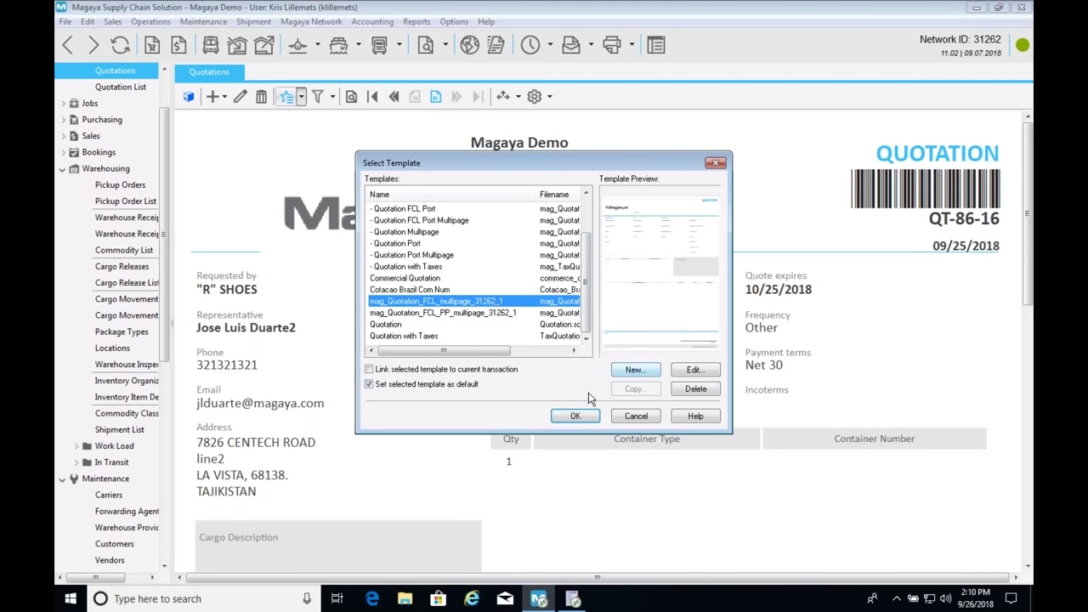
left_click(571, 415)
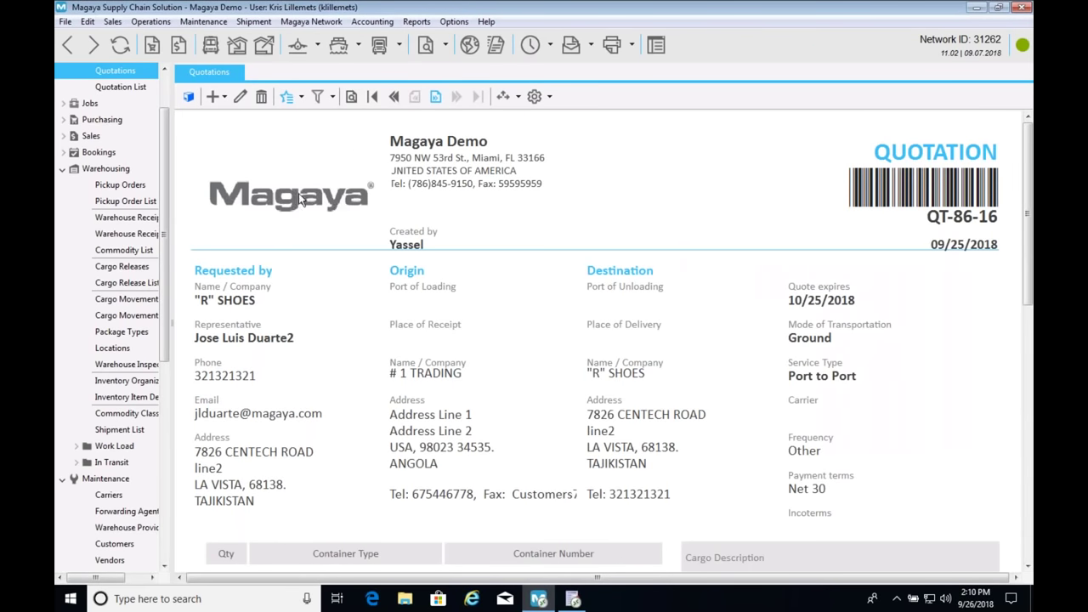
left_click(573, 598)
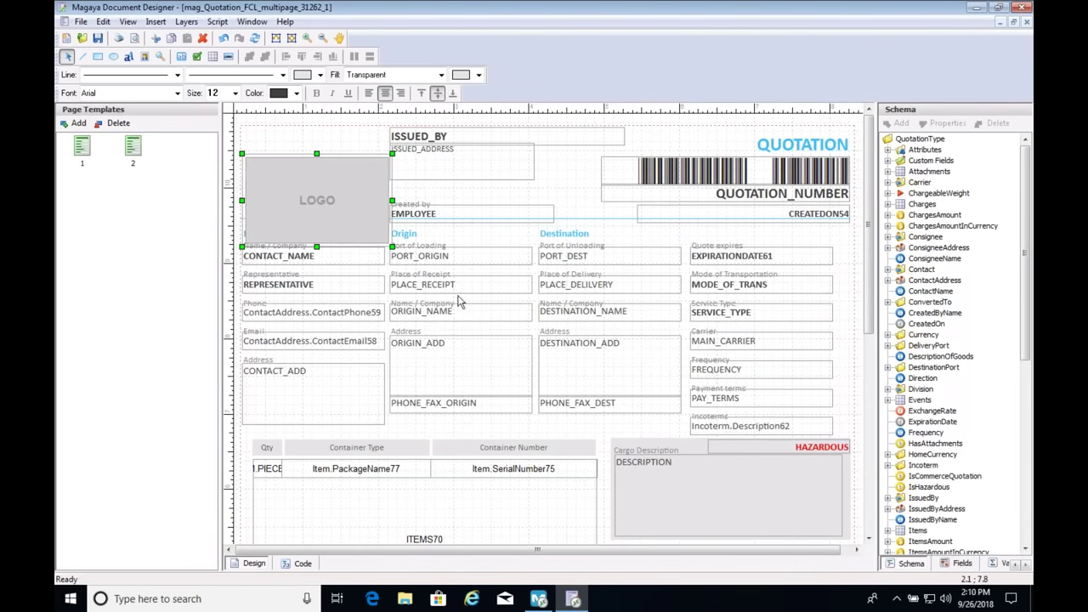
Delete the placeholder Lorem ipsum text block on page 2 of the template.
left_click(132, 150)
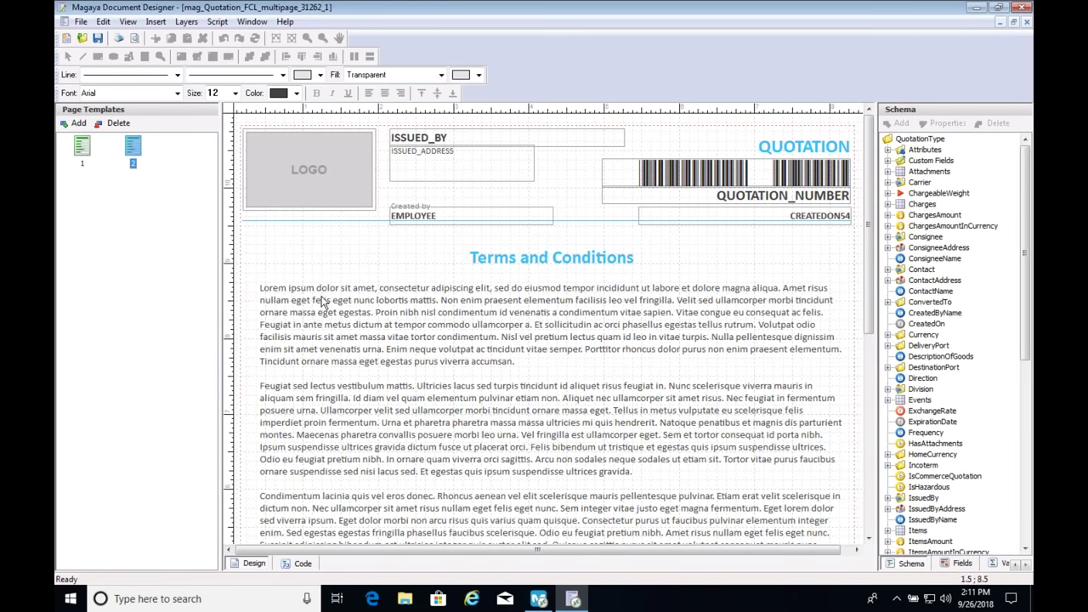
left_click(362, 328)
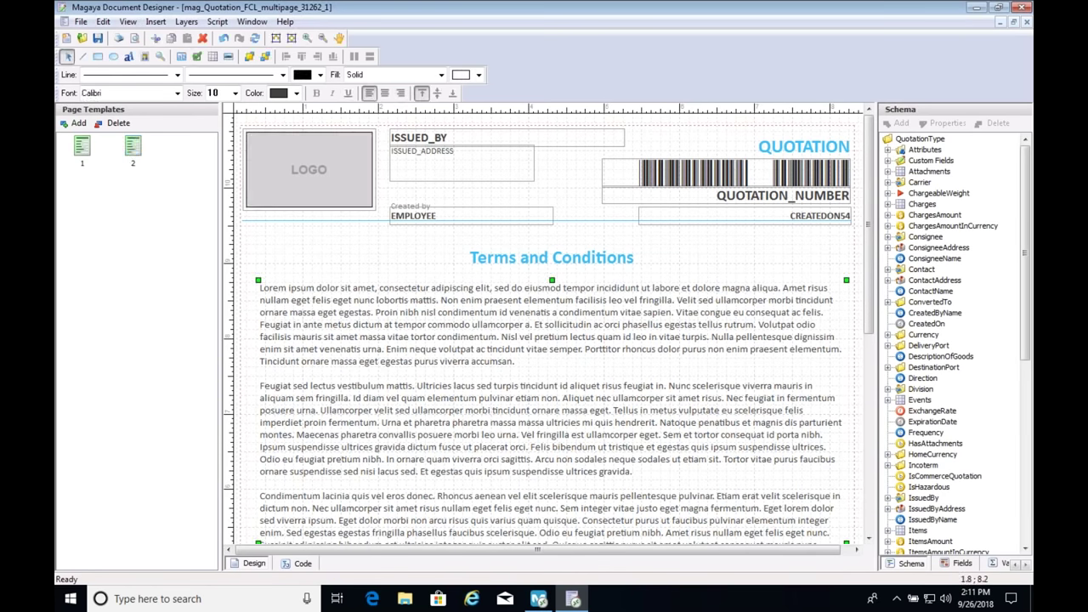
double_click(361, 327)
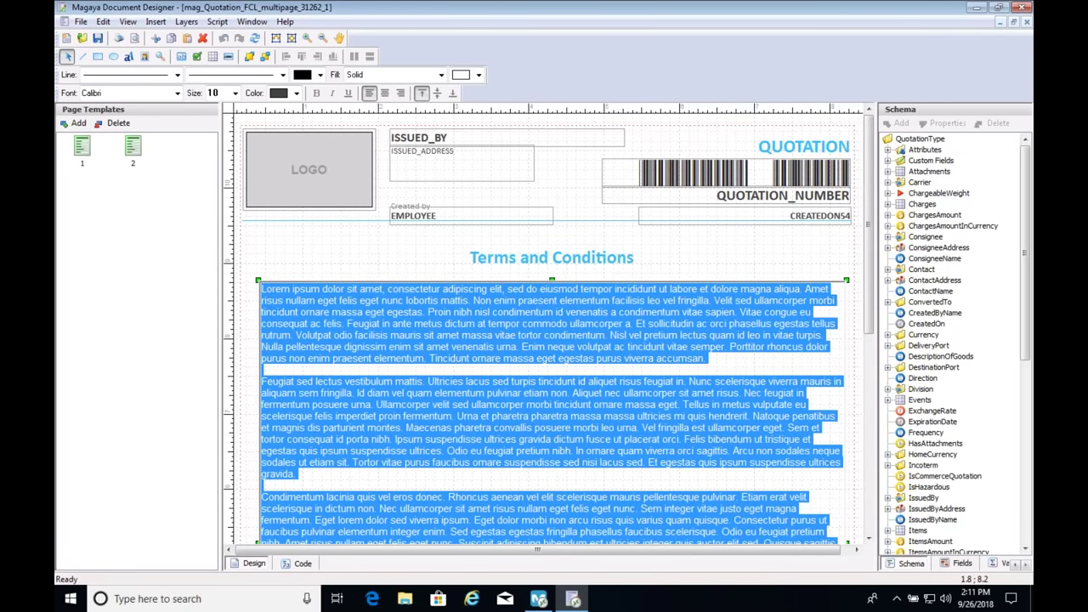
key("Delete")
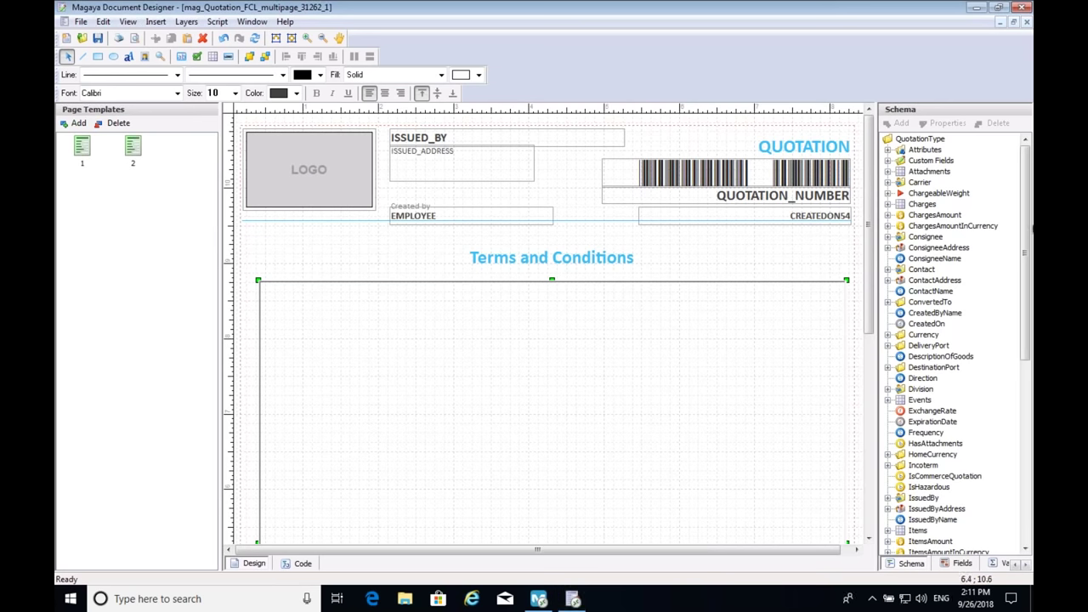
Close Document Designer without saving the changes.
key("super")
left_click(1025, 11)
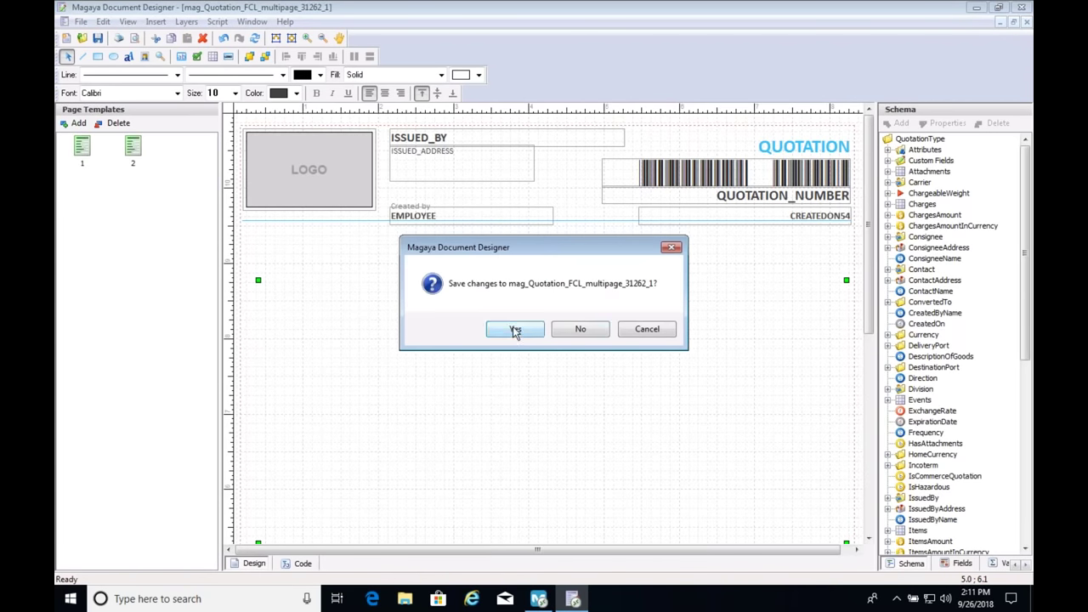
left_click(578, 330)
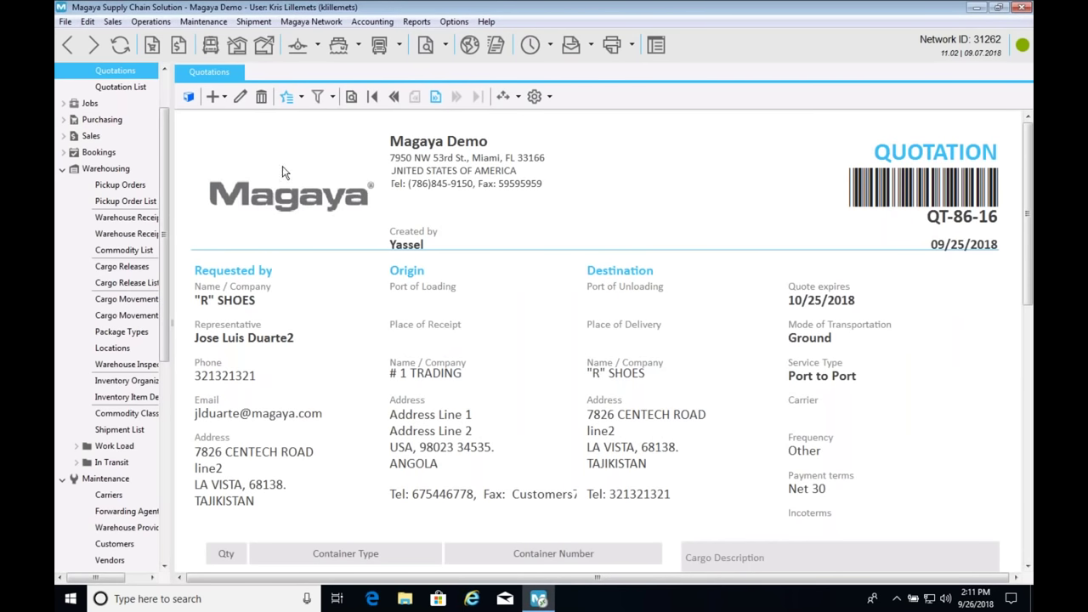
From the Warehouse Receipt List, import receipts using 'test contained lines 3.csv' on the Desktop as source.
left_click(122, 235)
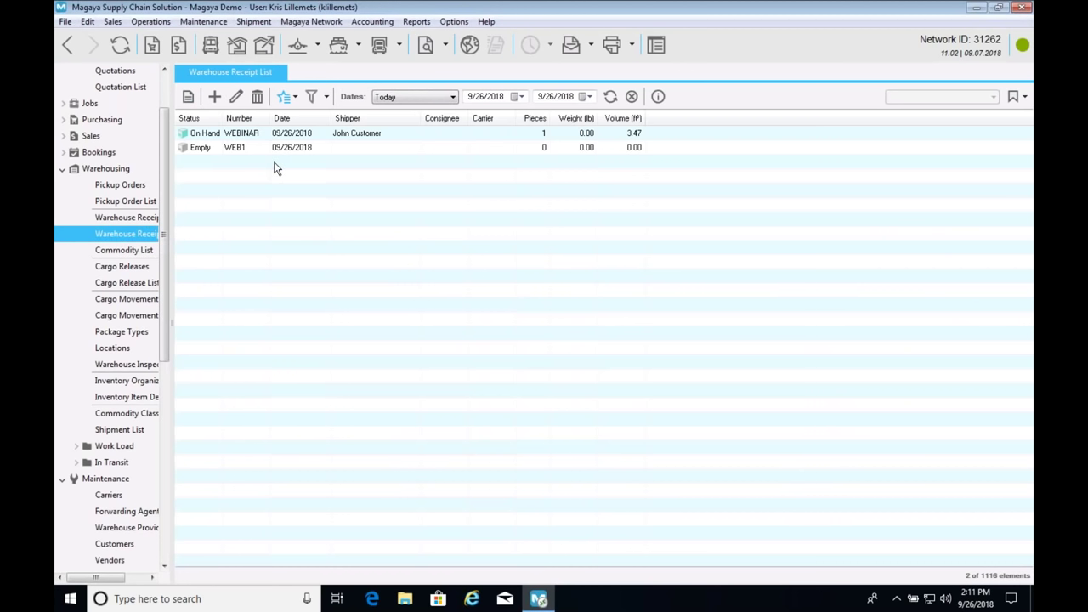
left_click(295, 98)
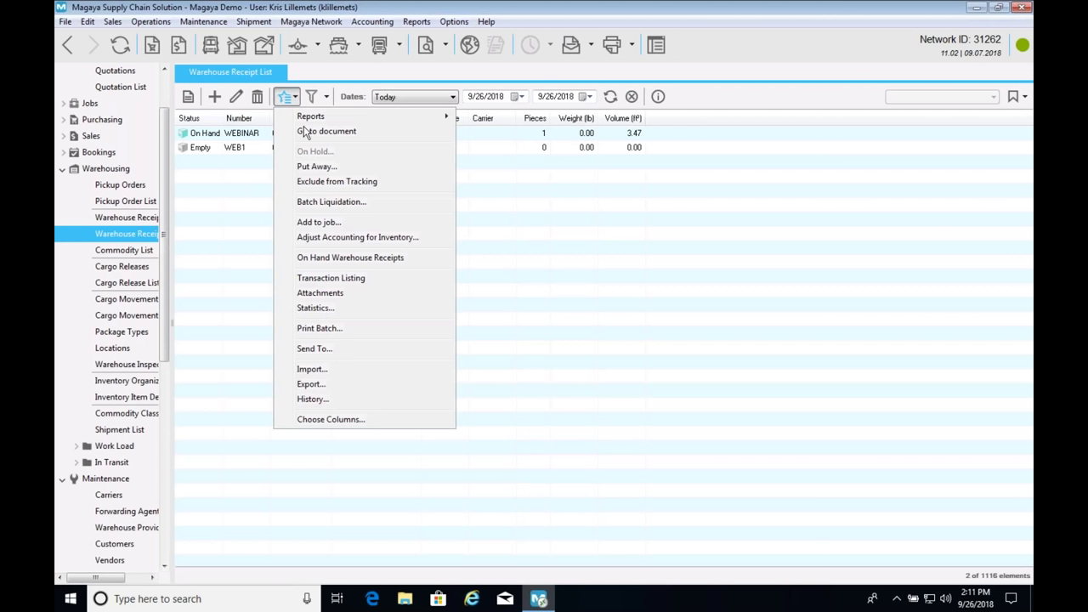
left_click(311, 369)
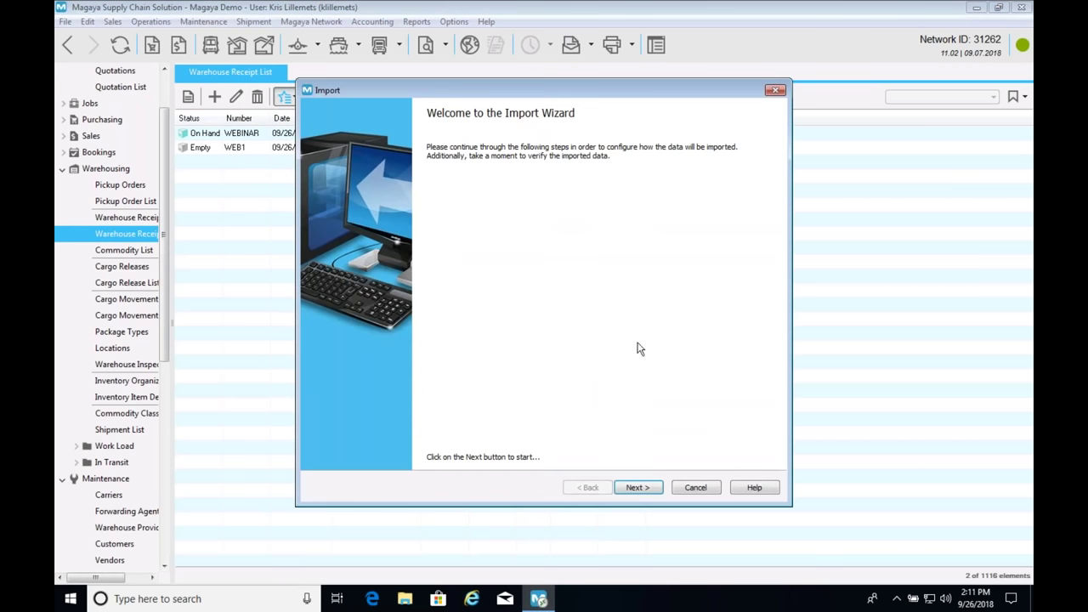
left_click(636, 489)
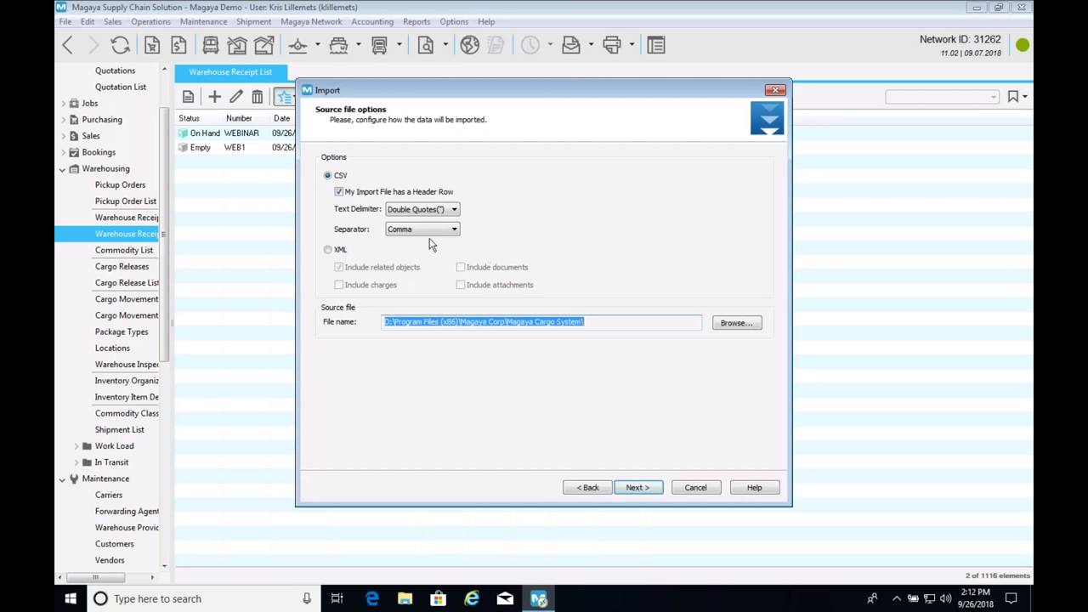
left_click(733, 324)
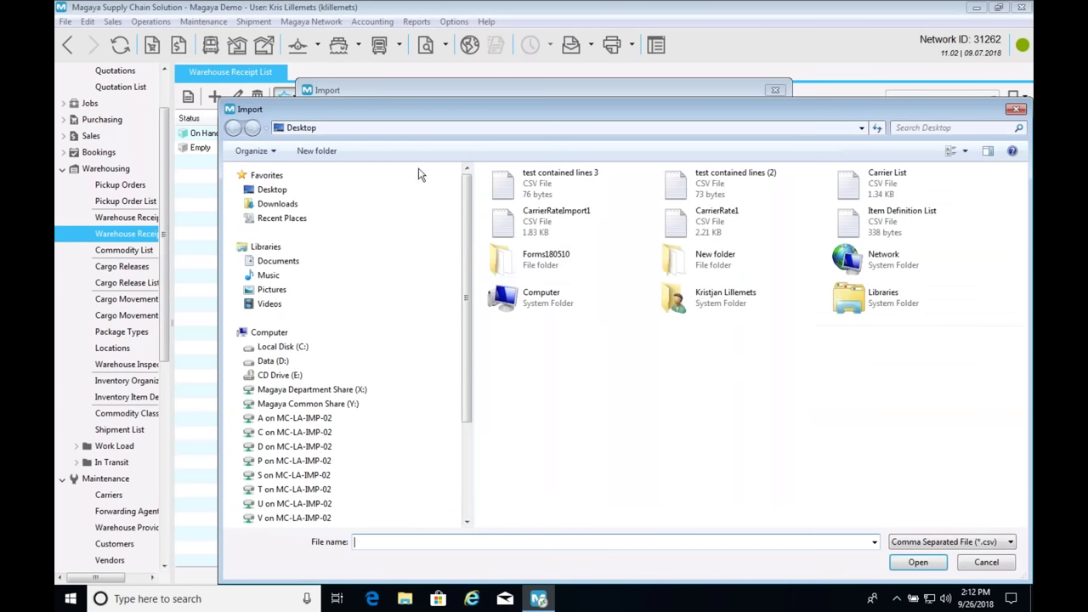
left_click(538, 186)
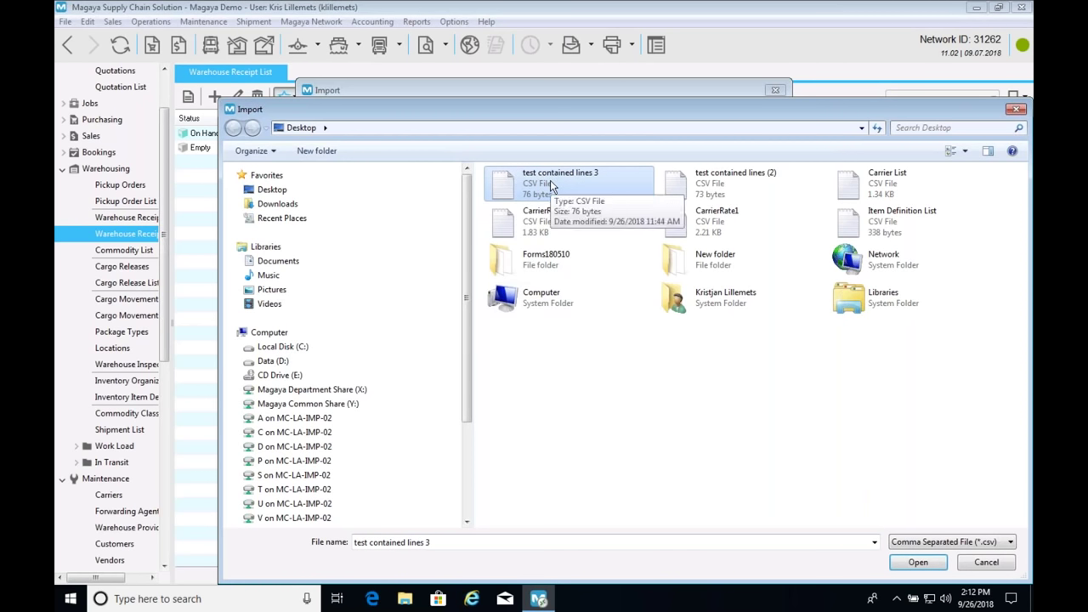
double_click(550, 180)
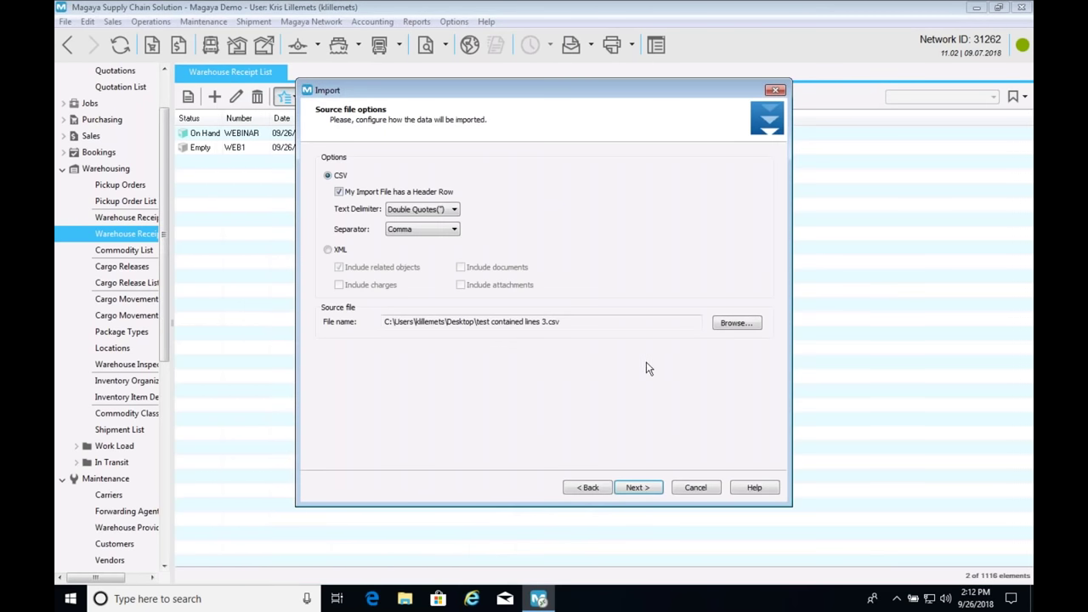
left_click(638, 487)
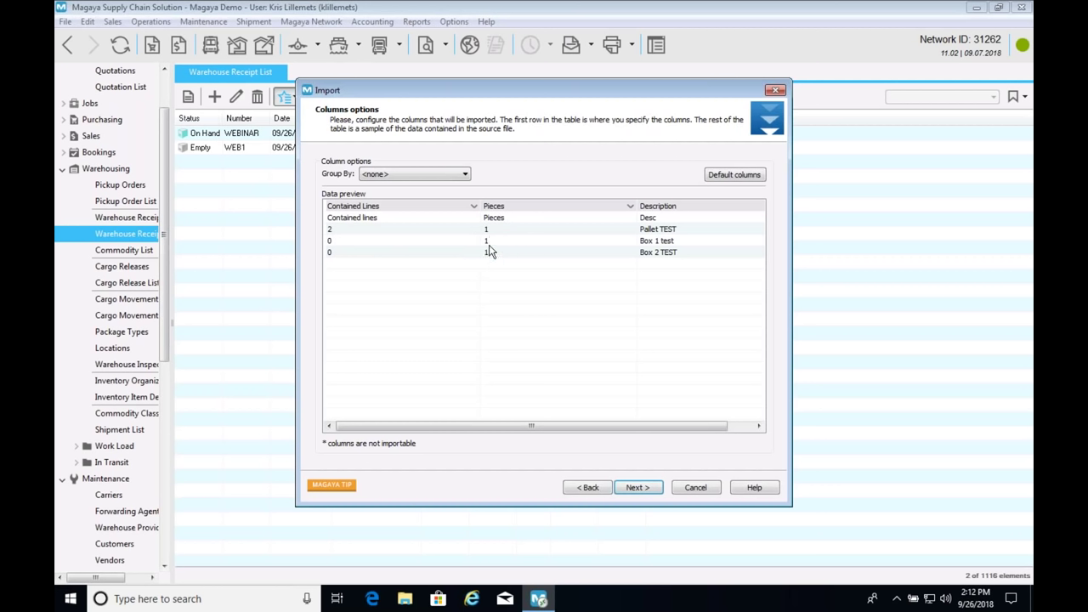
Finish the import wizard and open the newly created pending receipt WR-1006-16.
left_click(636, 488)
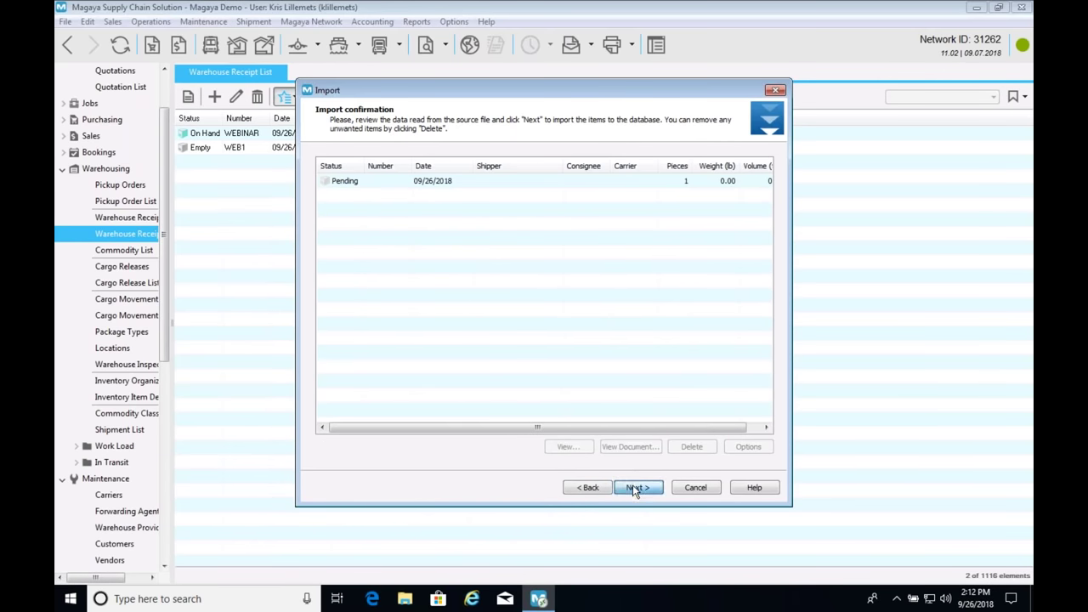
left_click(636, 488)
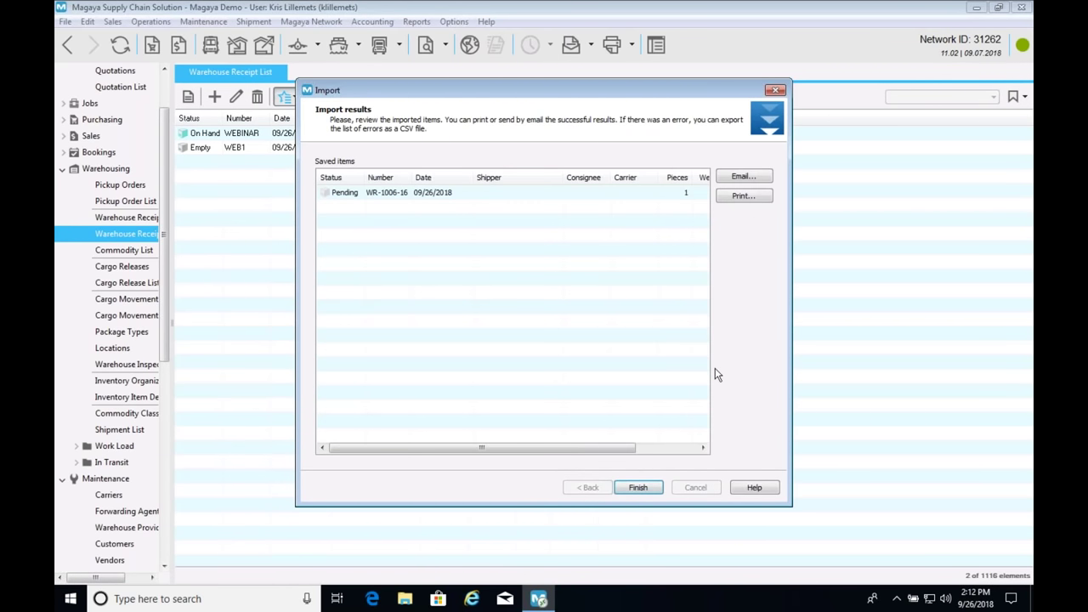
left_click(643, 489)
double_click(255, 136)
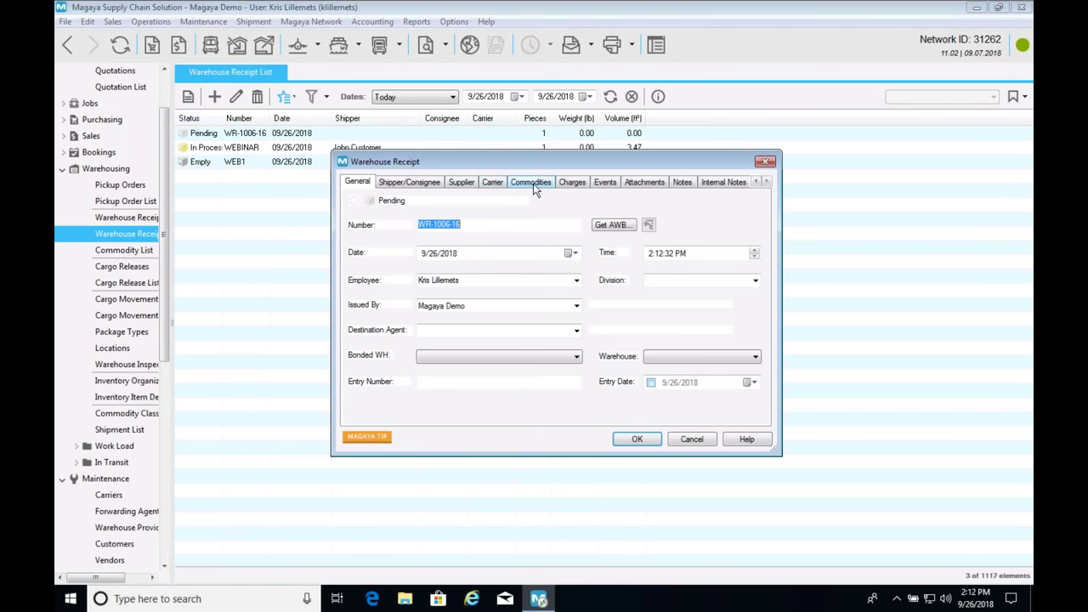
Check that Pallet TEST in WR-1006-16 contains Box 1 test and Box 2 TEST.
left_click(533, 183)
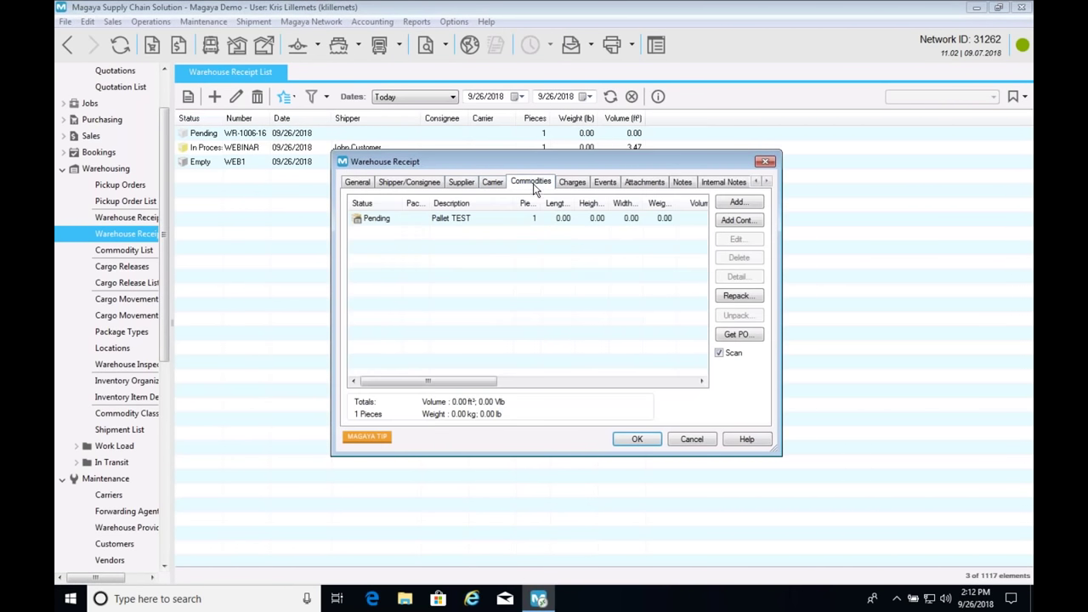
double_click(457, 223)
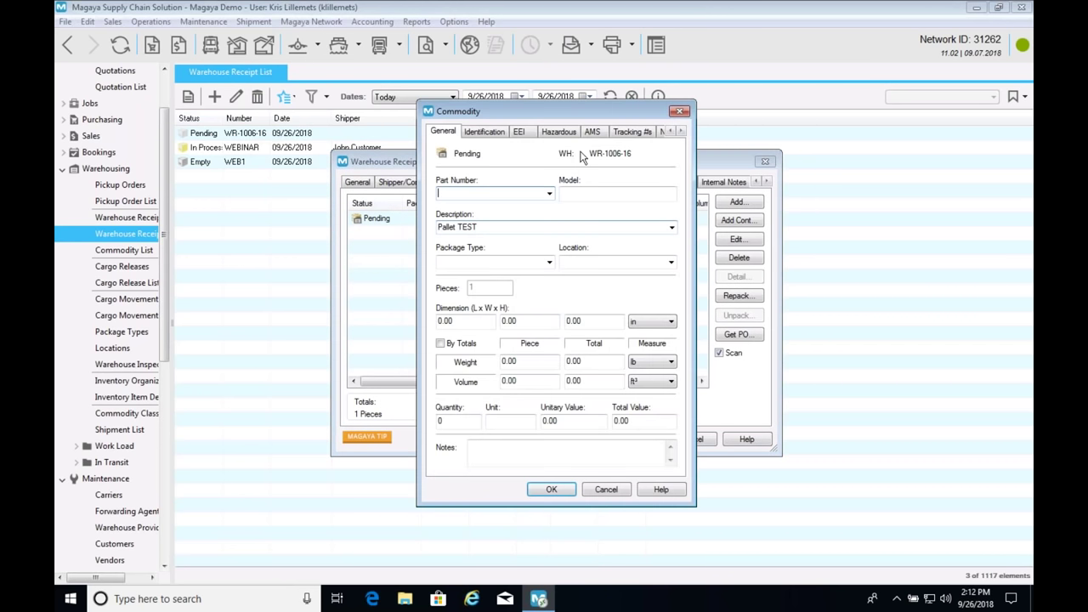
left_click(680, 132)
left_click(680, 132)
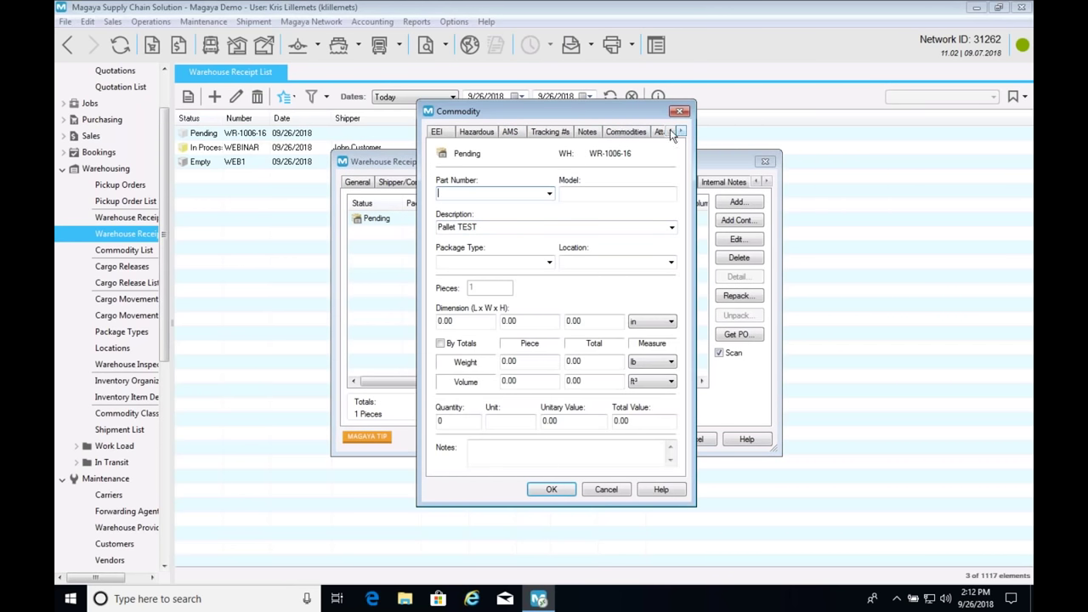
left_click(619, 132)
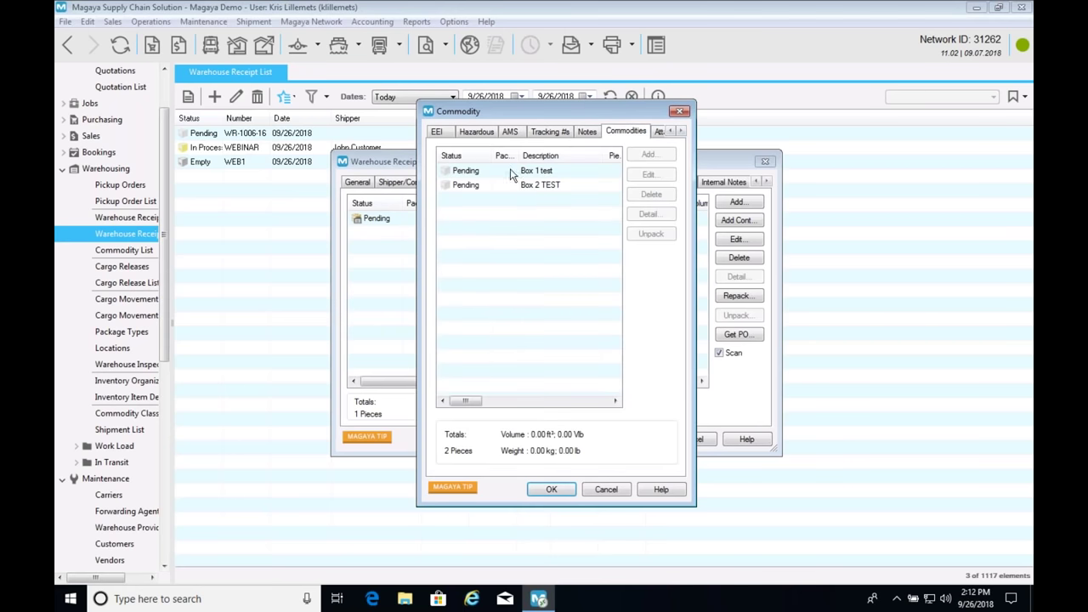
Close the pallet details and the WR-1006-16 receipt, then return to the PowerPoint slides.
left_click(681, 113)
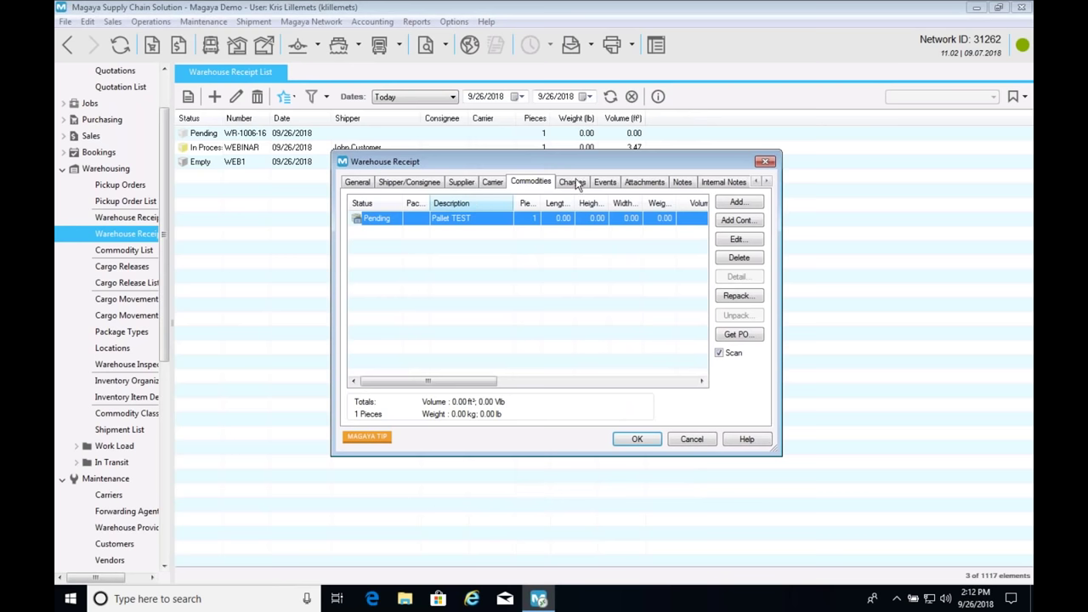
left_click(764, 161)
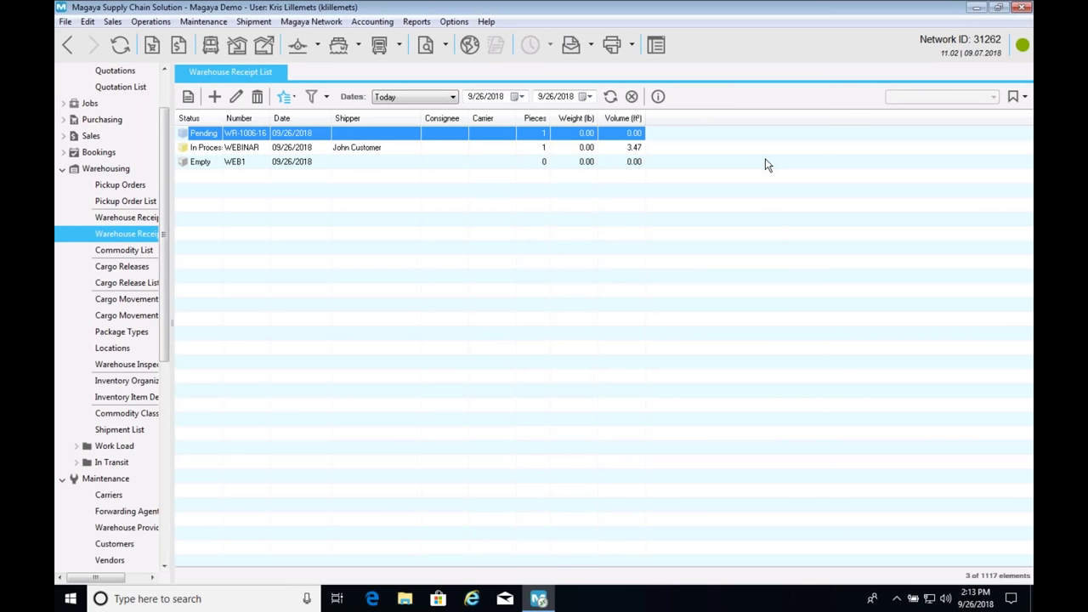
key("super+Tab")
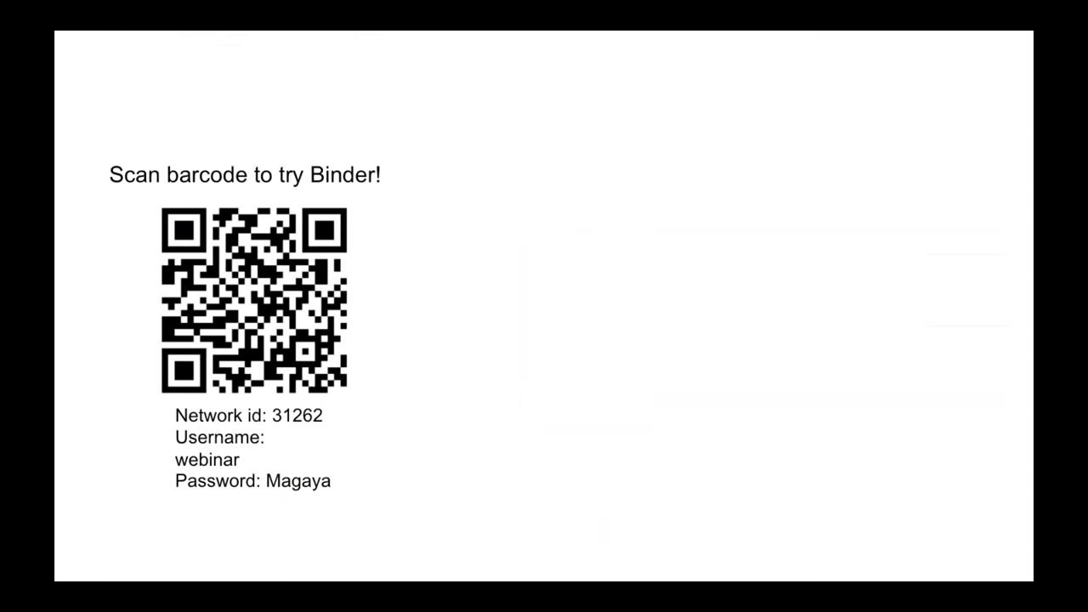
Advance to the Poll slide, then exit the slideshow to slide 20.
key("Right")
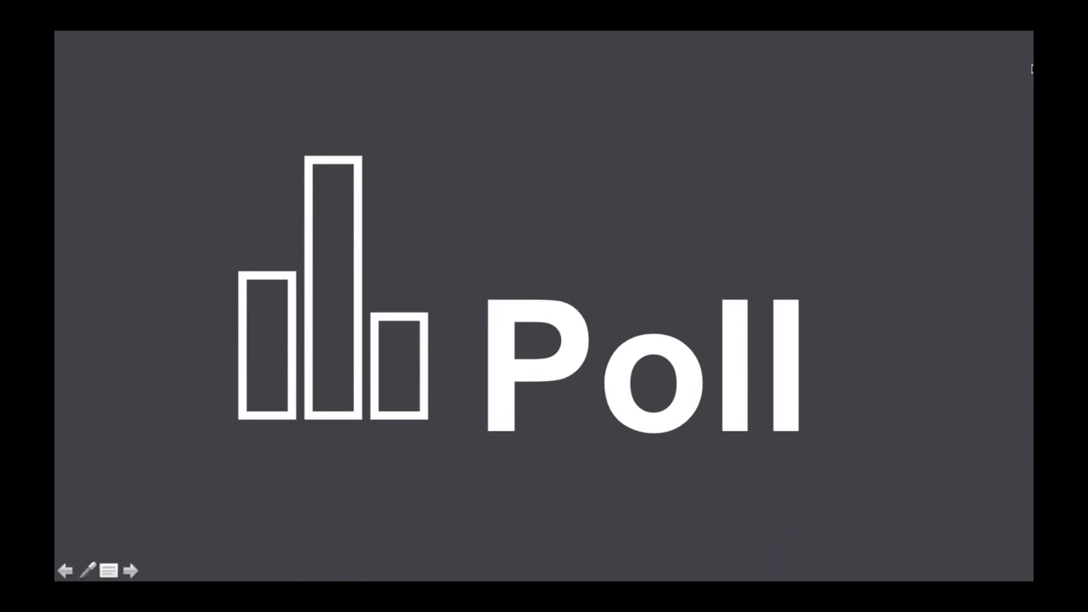
key("Escape")
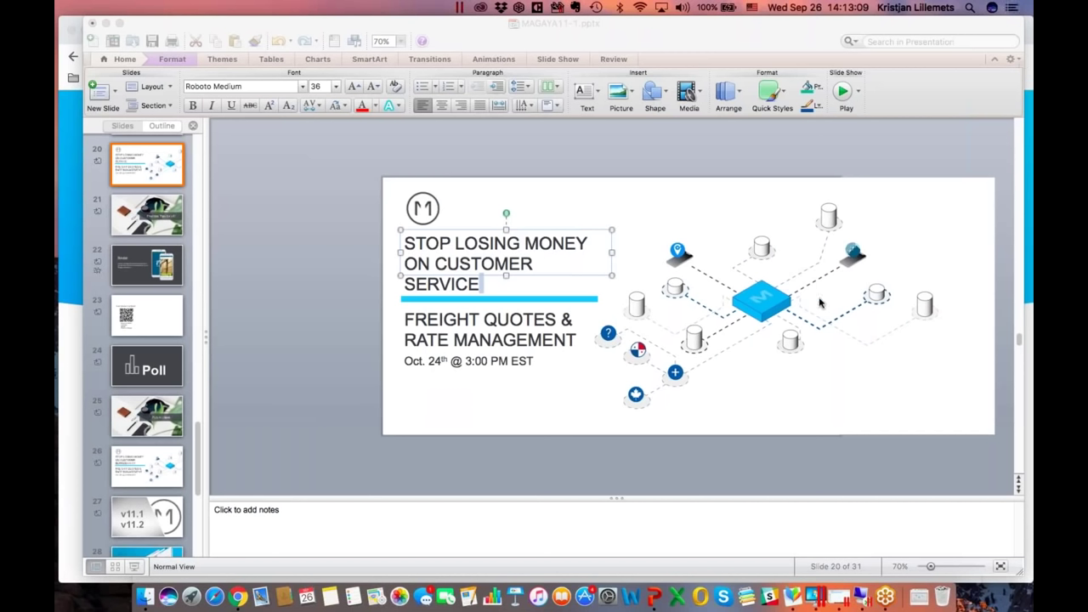